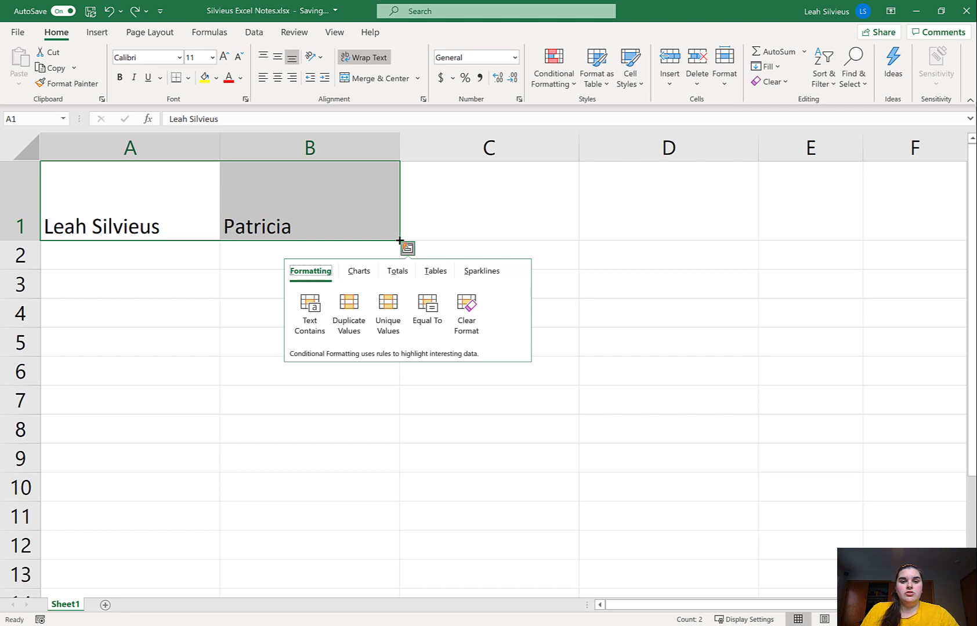
- Try autofilling cell A1 down through A10 and viewing its fill options, and undo the fill
click(78, 199)
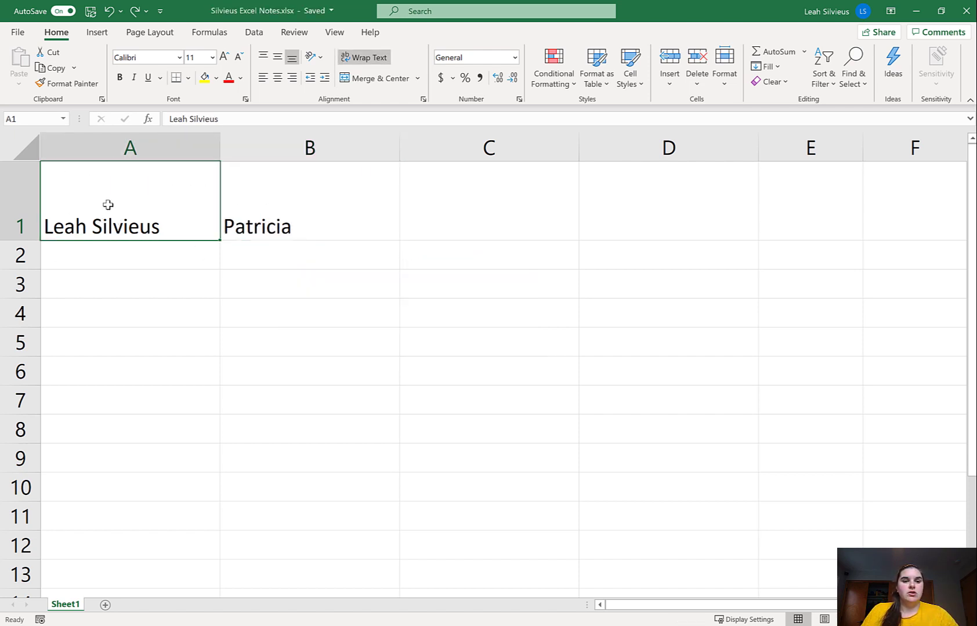
click(155, 213)
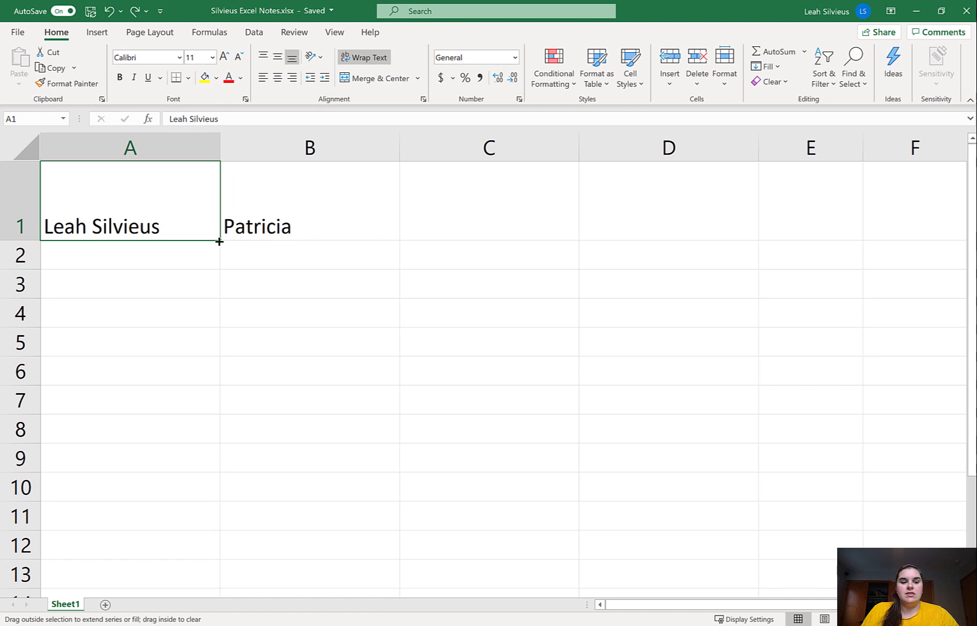
drag(219, 242, 194, 465)
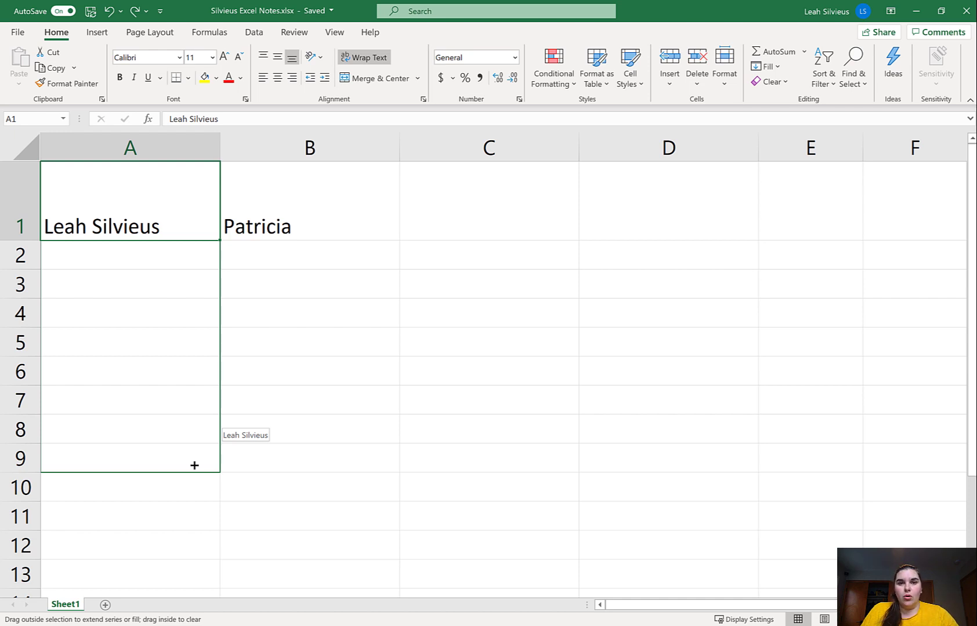
drag(194, 465, 190, 491)
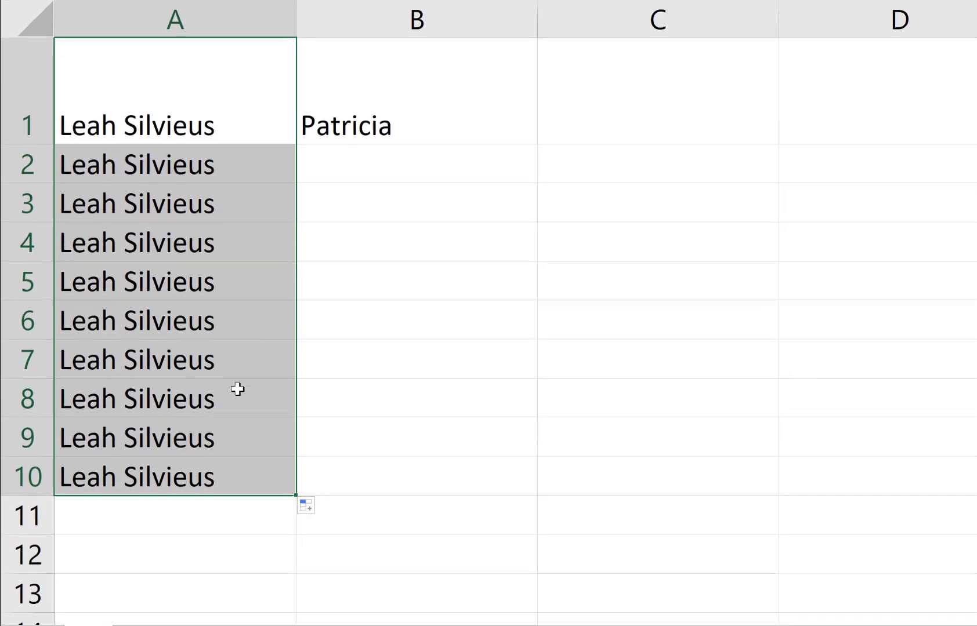
click(316, 505)
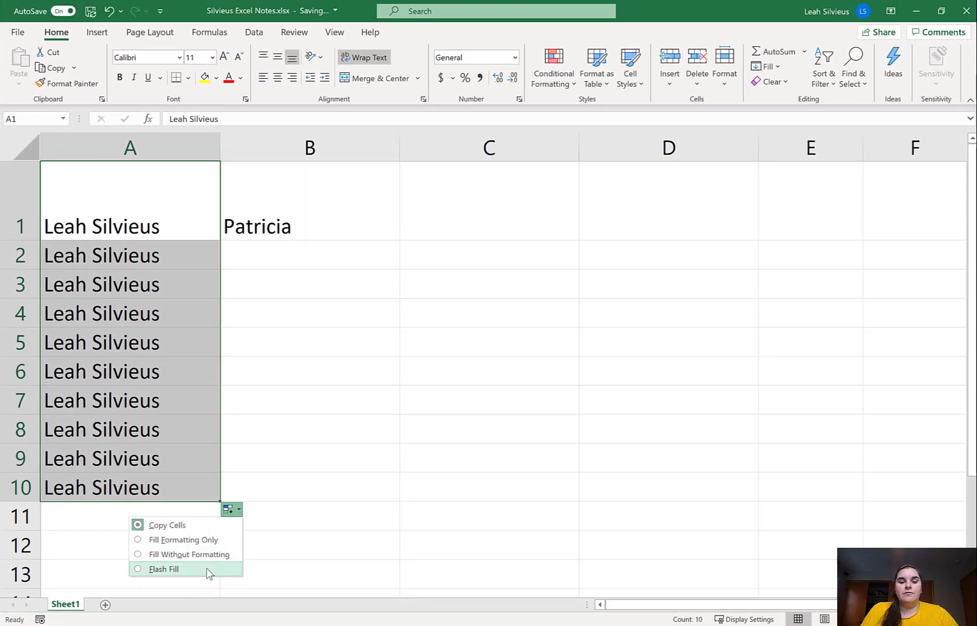
click(120, 457)
key(ctrl+z)
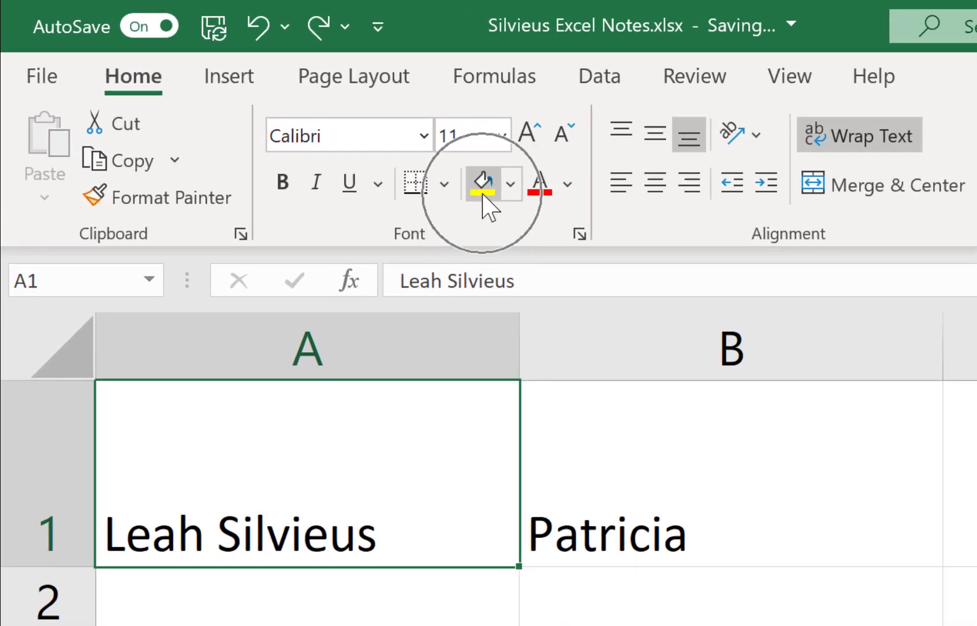
- Format cell A1 with a yellow fill and bold Arial Black text
click(205, 81)
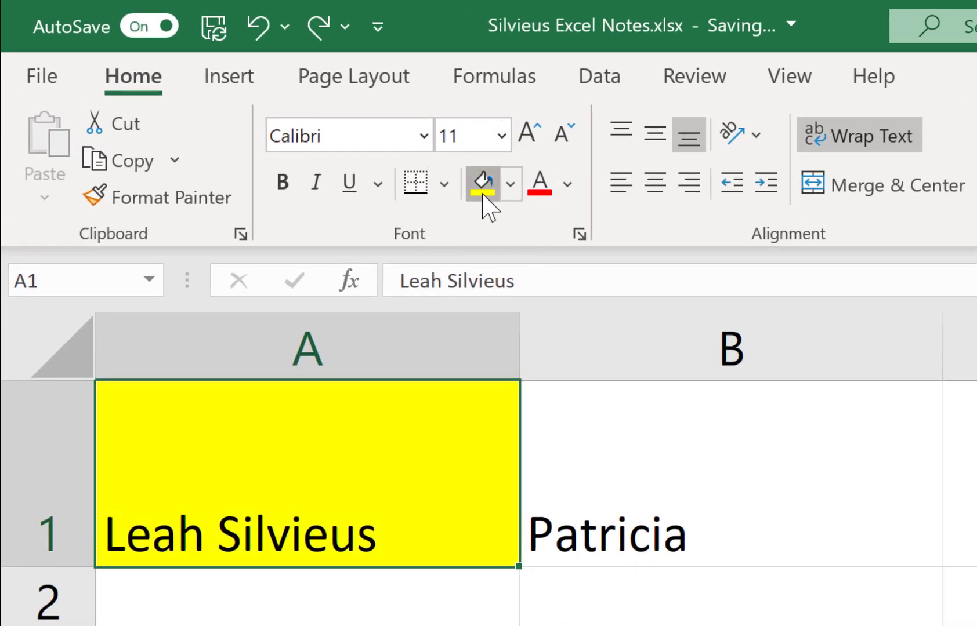
click(284, 183)
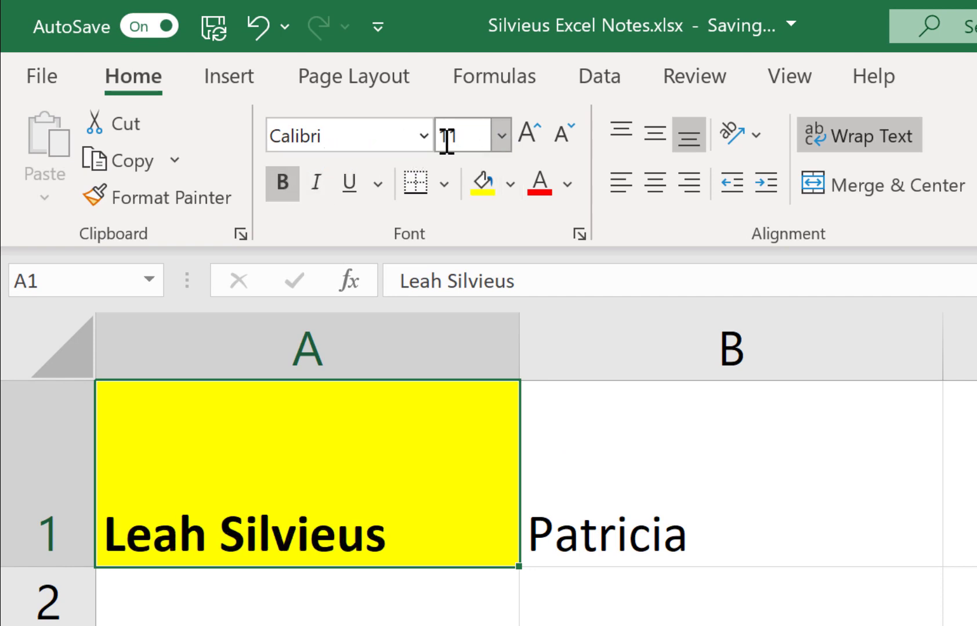
click(424, 137)
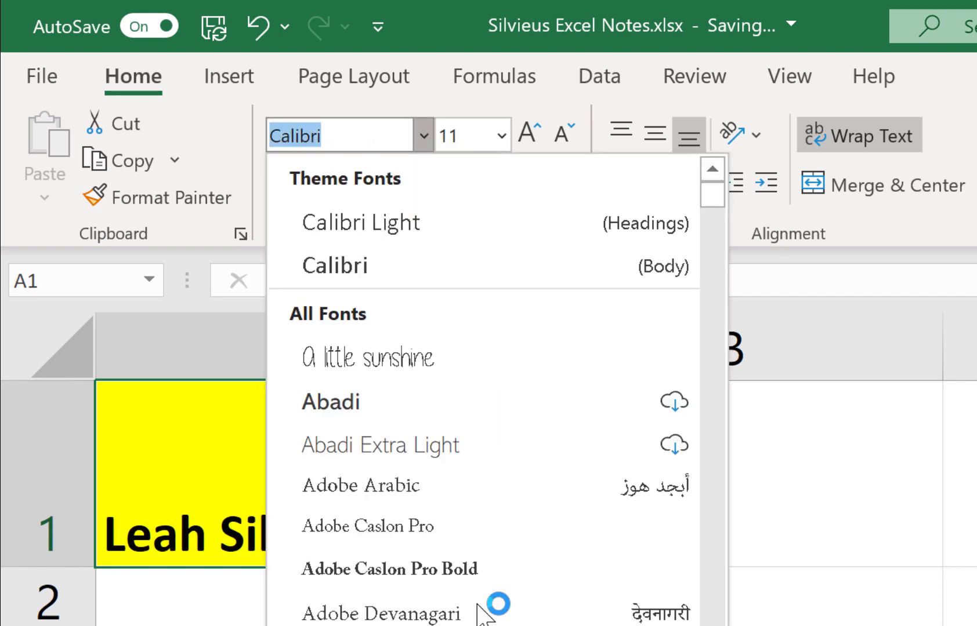
scroll(482, 406, down, 5)
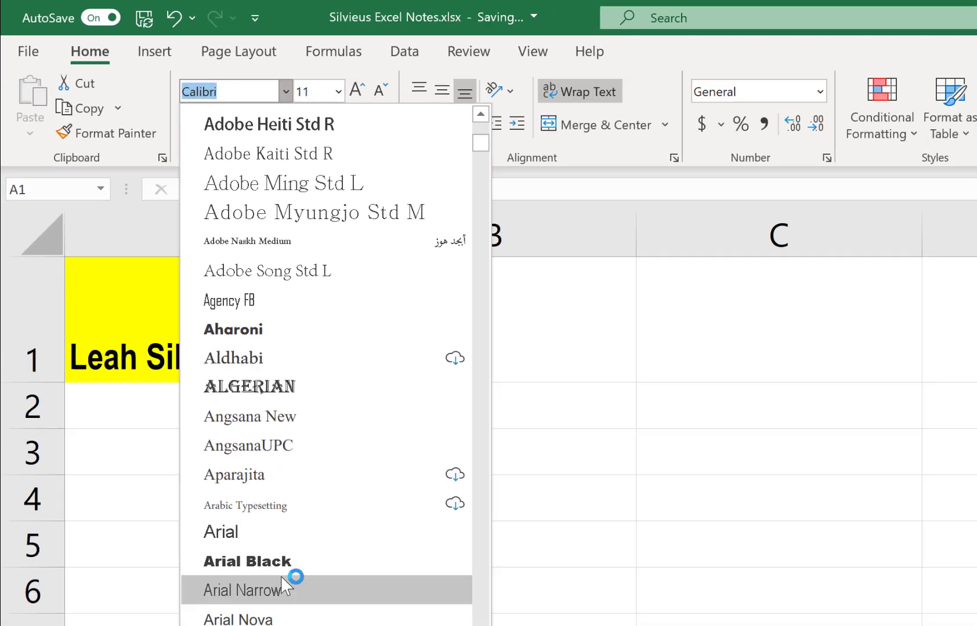
click(249, 563)
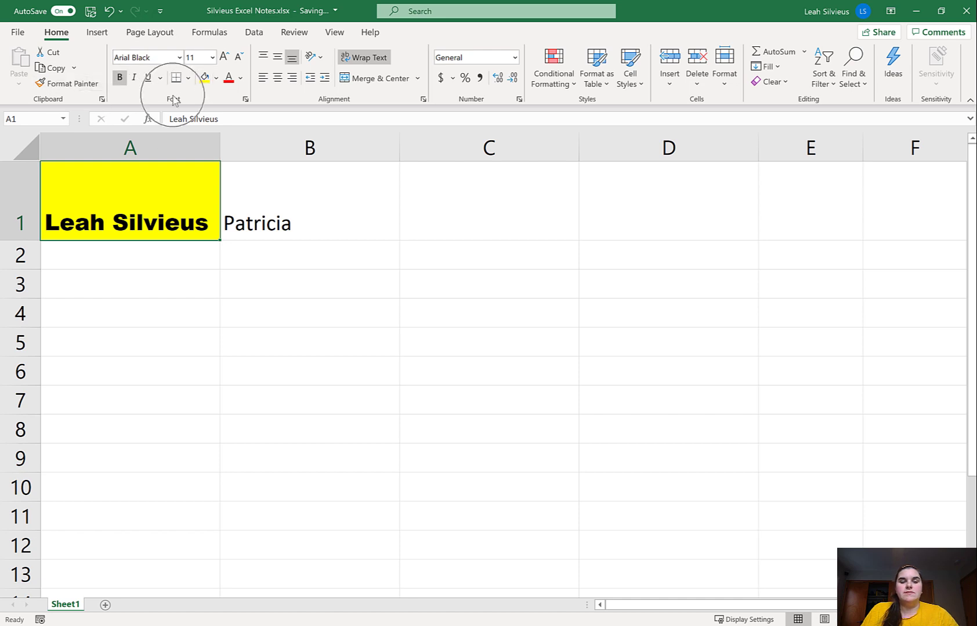
- Autofill cell A1 down through A10 with the Fill Formatting Only option
drag(220, 243, 186, 506)
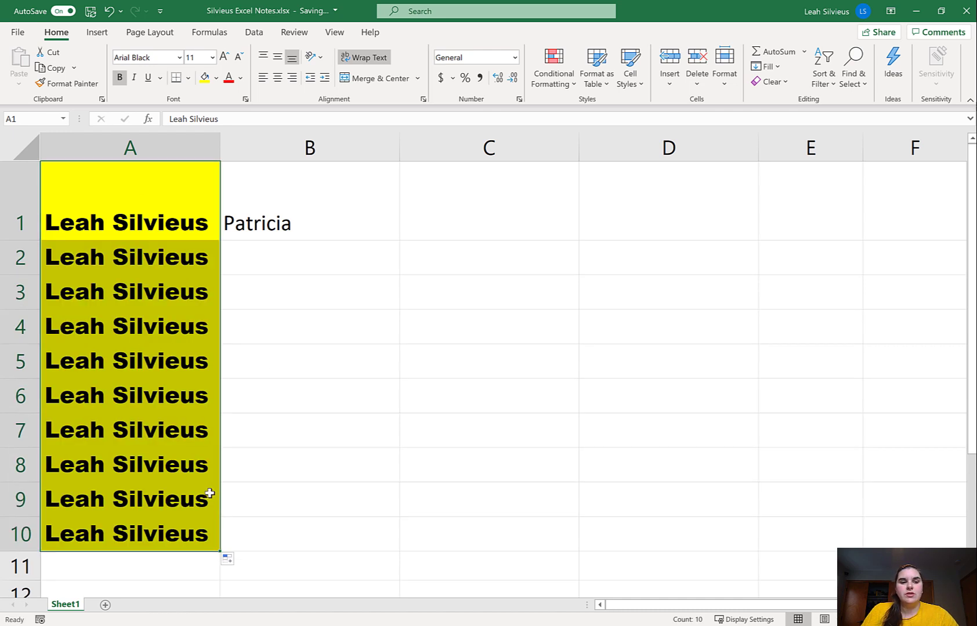
click(232, 561)
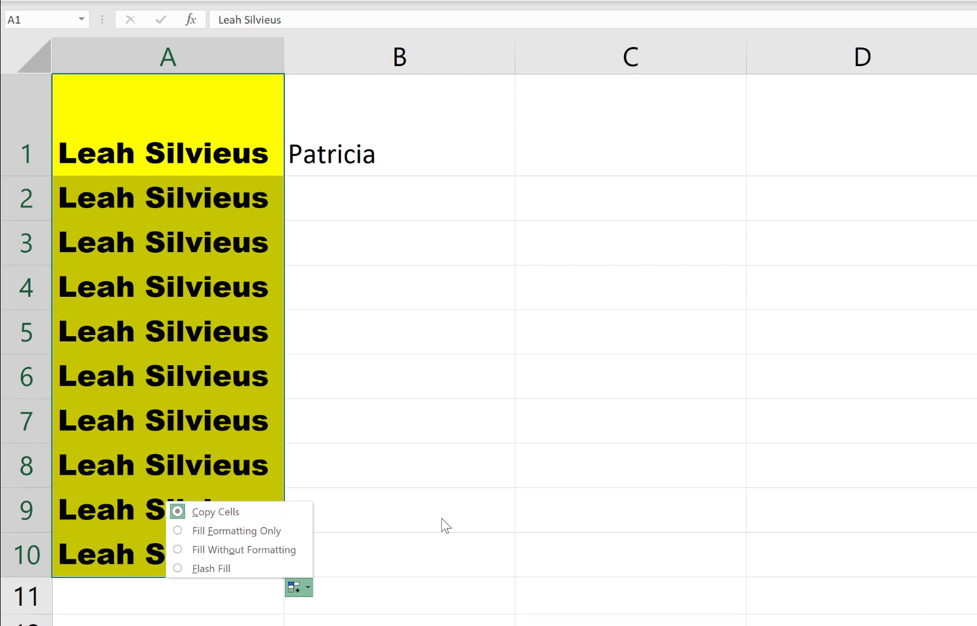
click(244, 534)
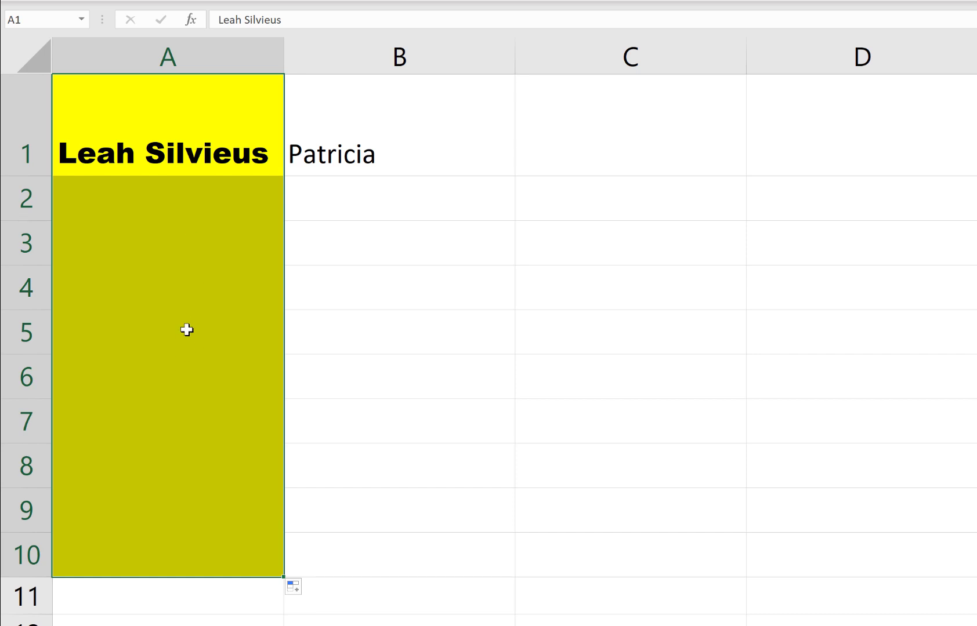
- Enter "Spaghetti" in cell A10 to test the copied formatting
click(101, 550)
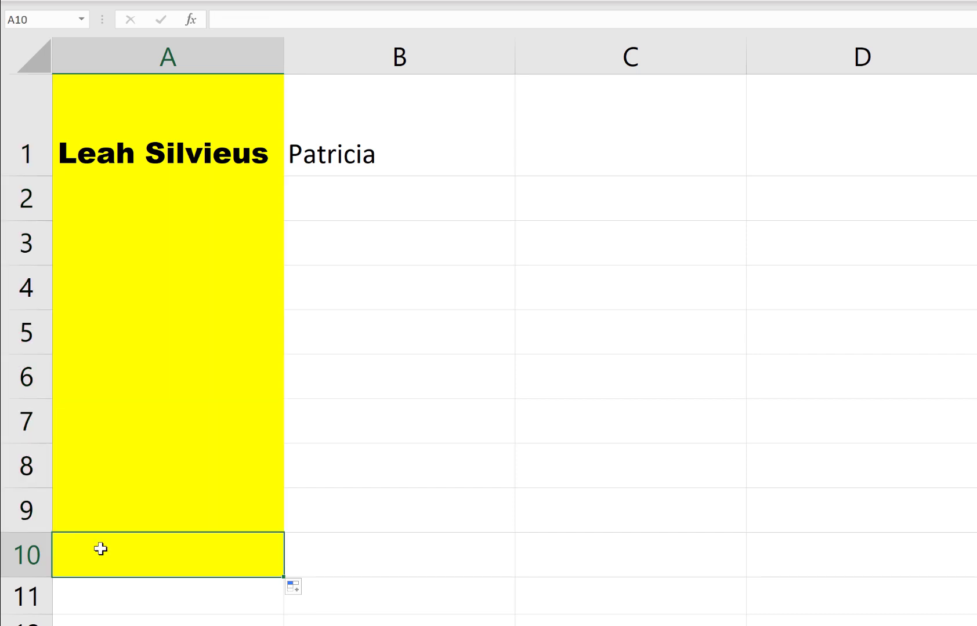
text(Spaghetti)
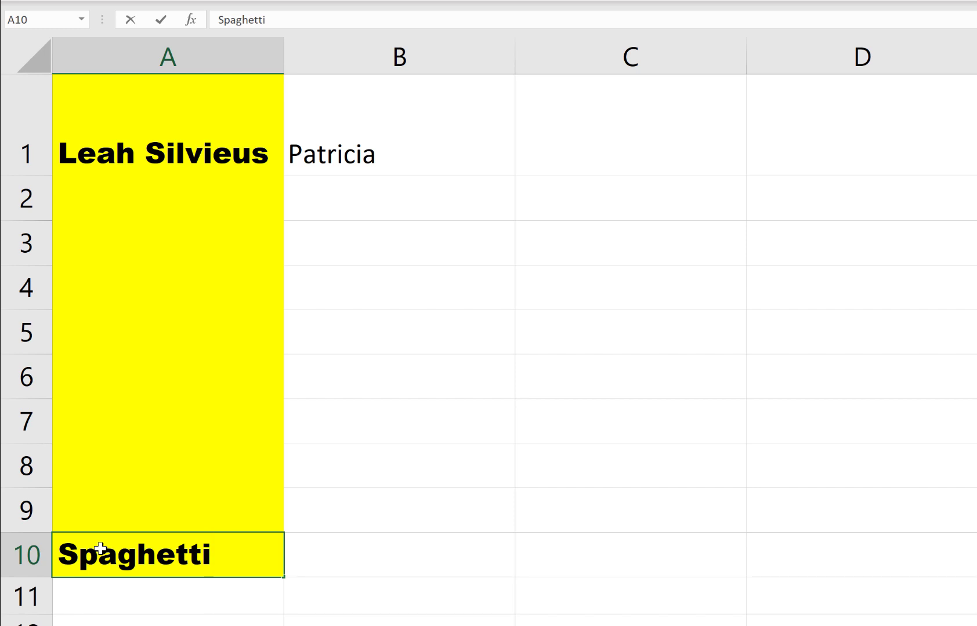
click(419, 348)
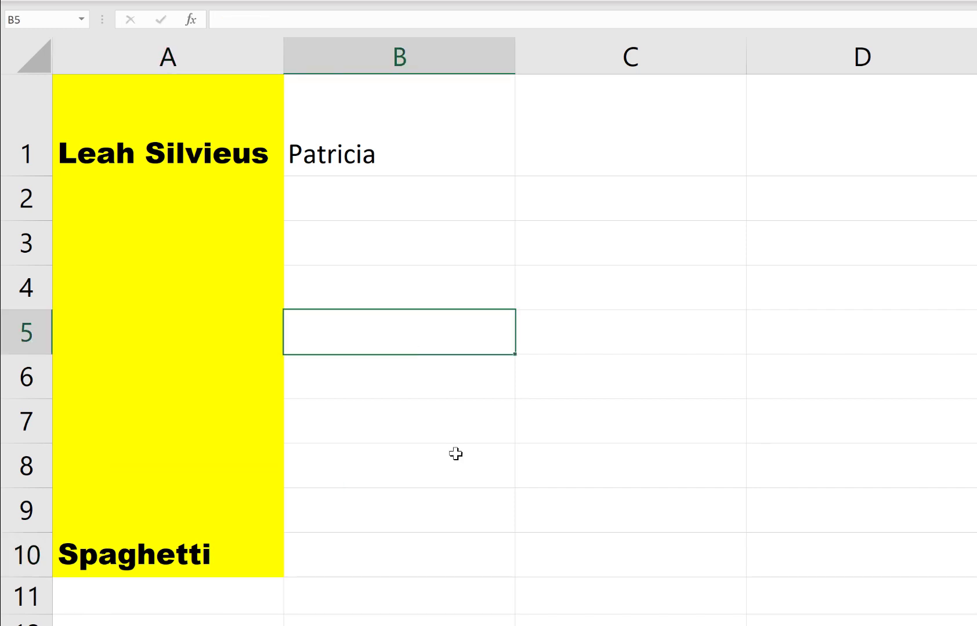
- Undo the "Spaghetti" entry and the formatting fill in A2:A10
click(181, 342)
key(ctrl+z)
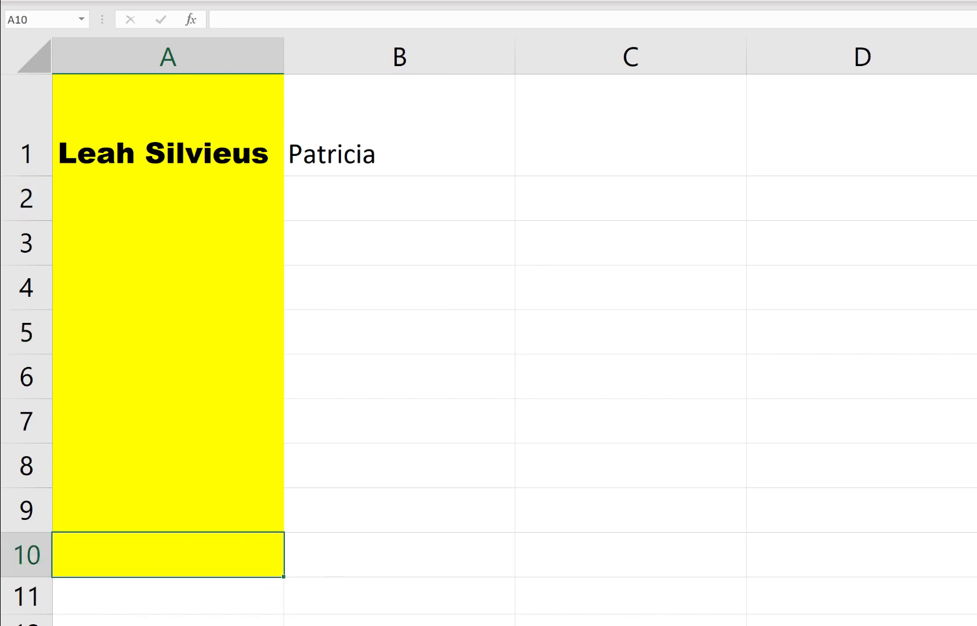
key(ctrl+z)
key(ctrl+z)
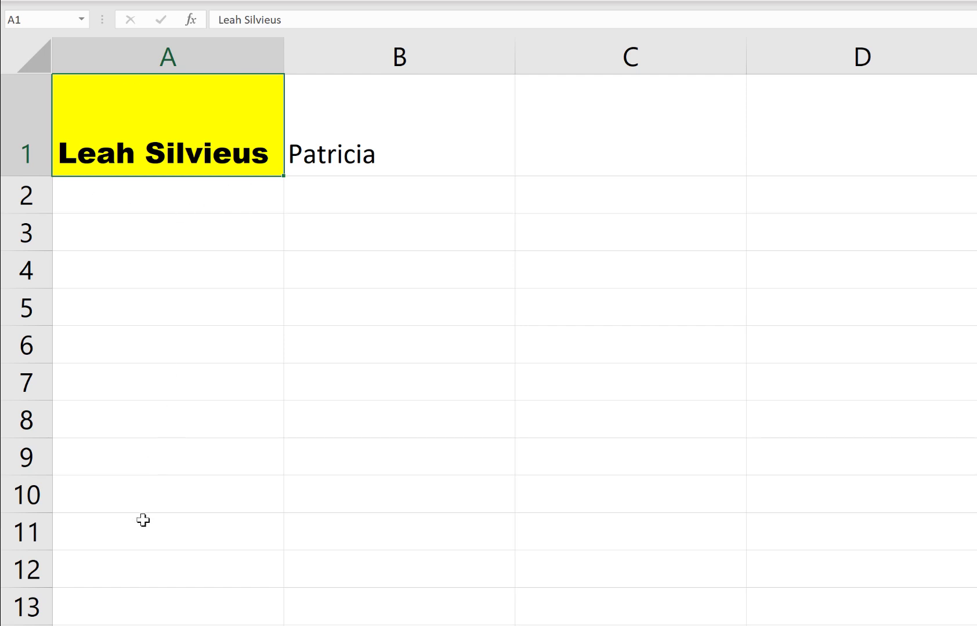
- Enter "Spaghetti" in the unformatted cell A10
click(147, 497)
text(Spaghet)
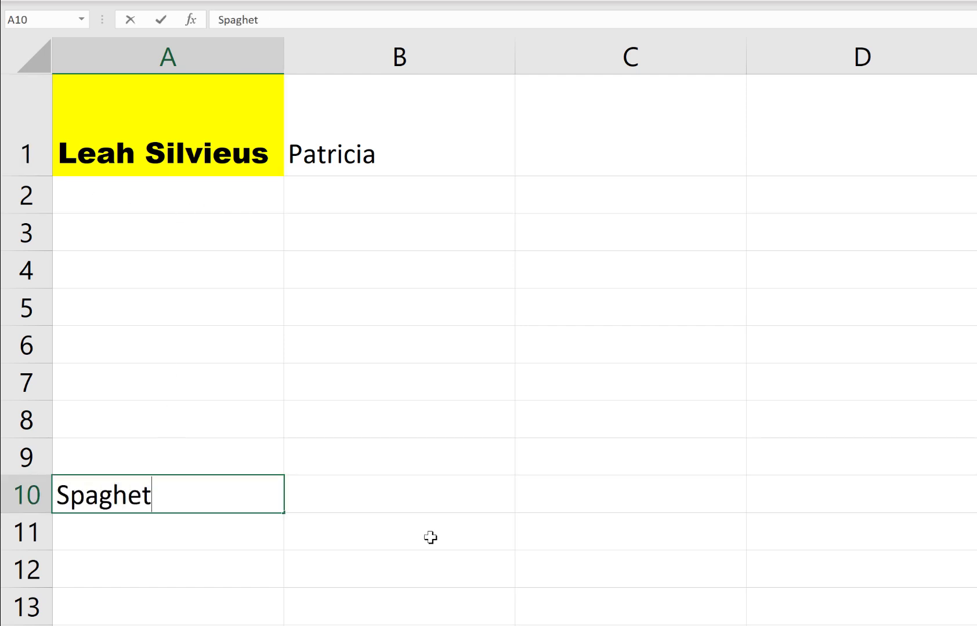
text(ti)
key(Return)
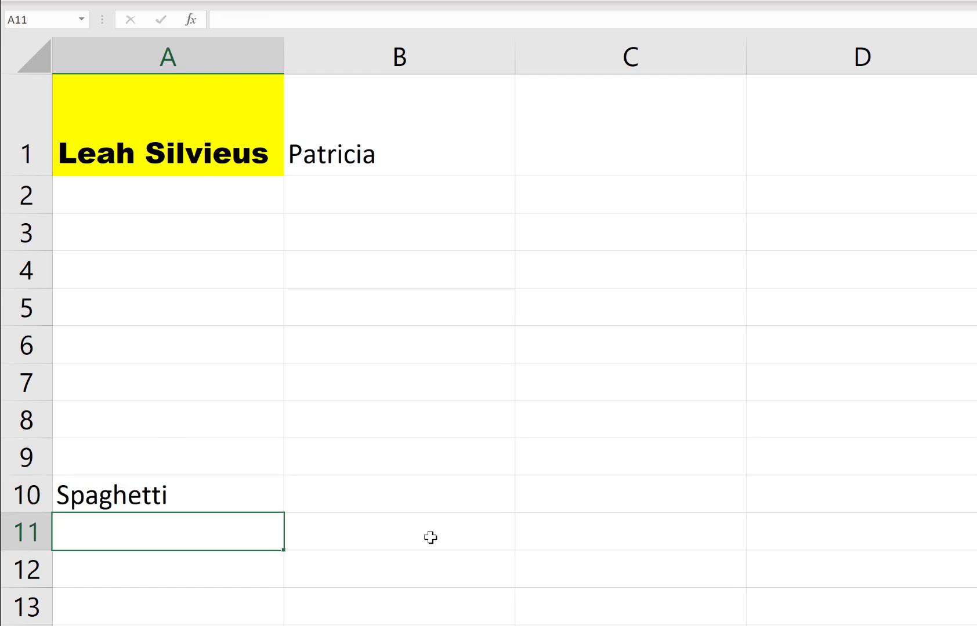
- Autofill cell A1 down through A10, applying Fill Formatting Only
click(279, 135)
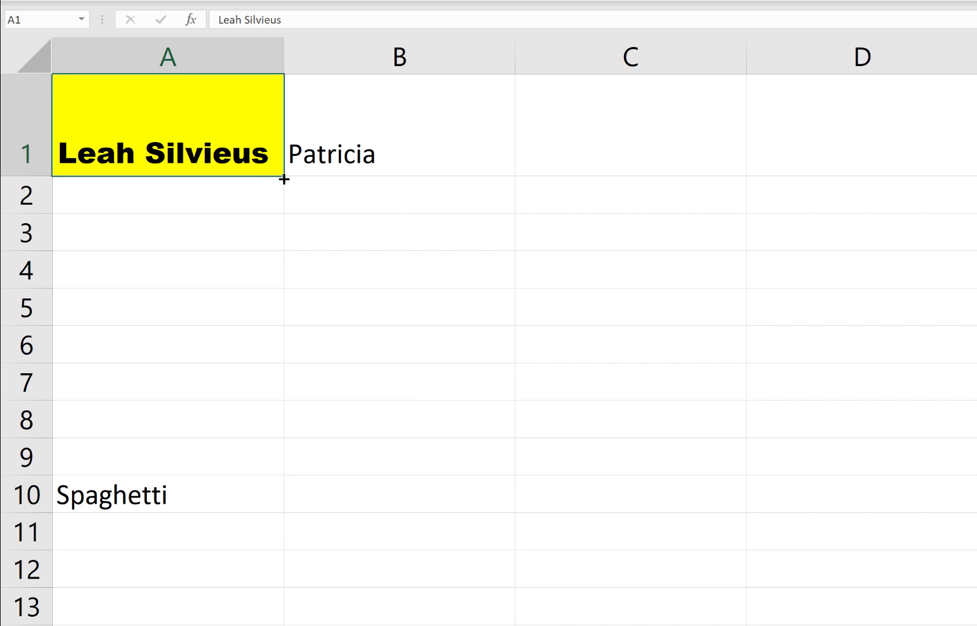
drag(280, 196, 170, 517)
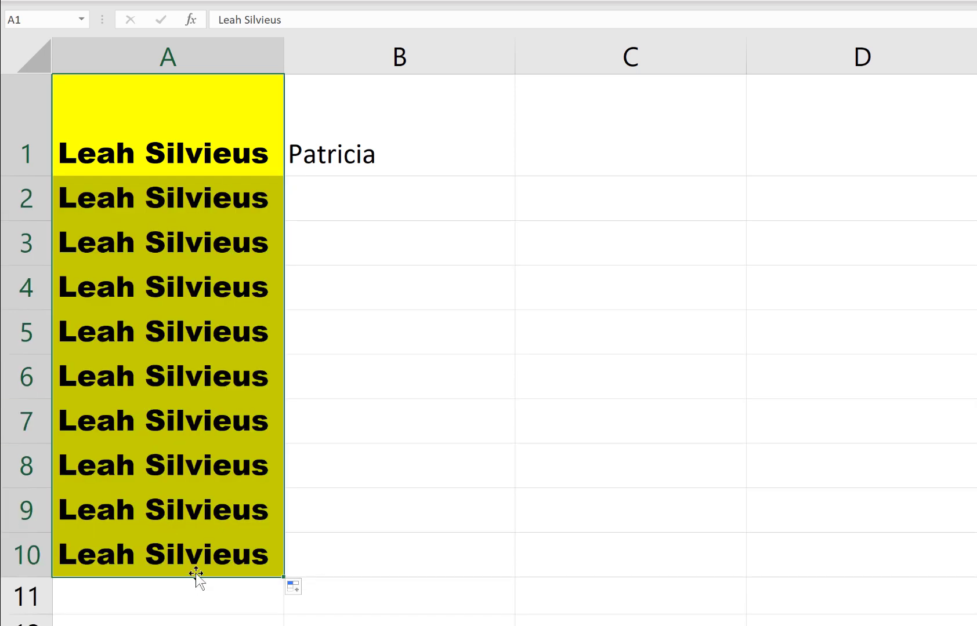
click(300, 594)
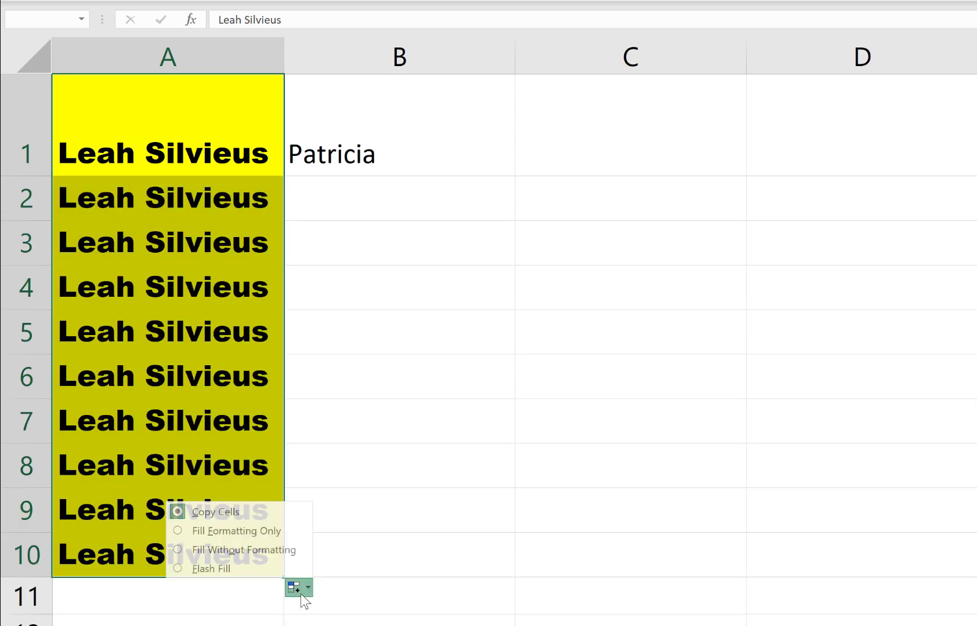
key(ctrl)
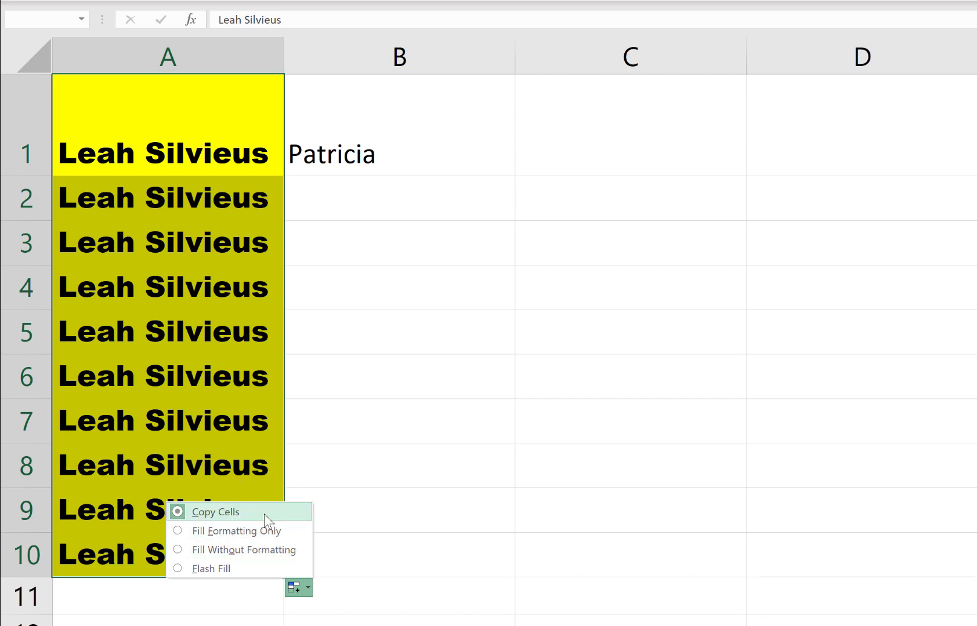
click(264, 531)
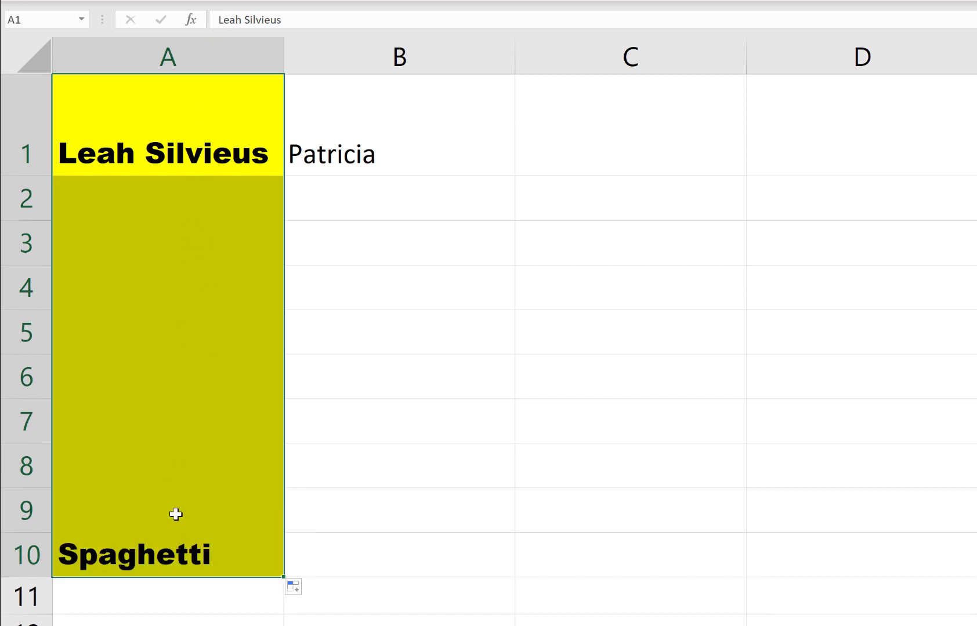
- Switch the A1:A10 autofill to Fill Without Formatting
key(ctrl)
click(296, 589)
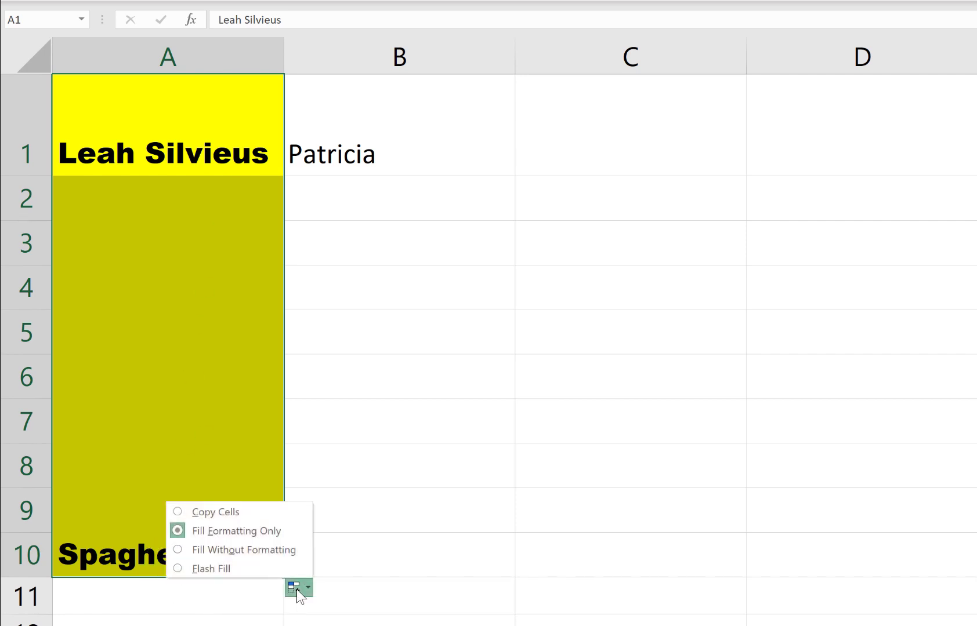
click(277, 551)
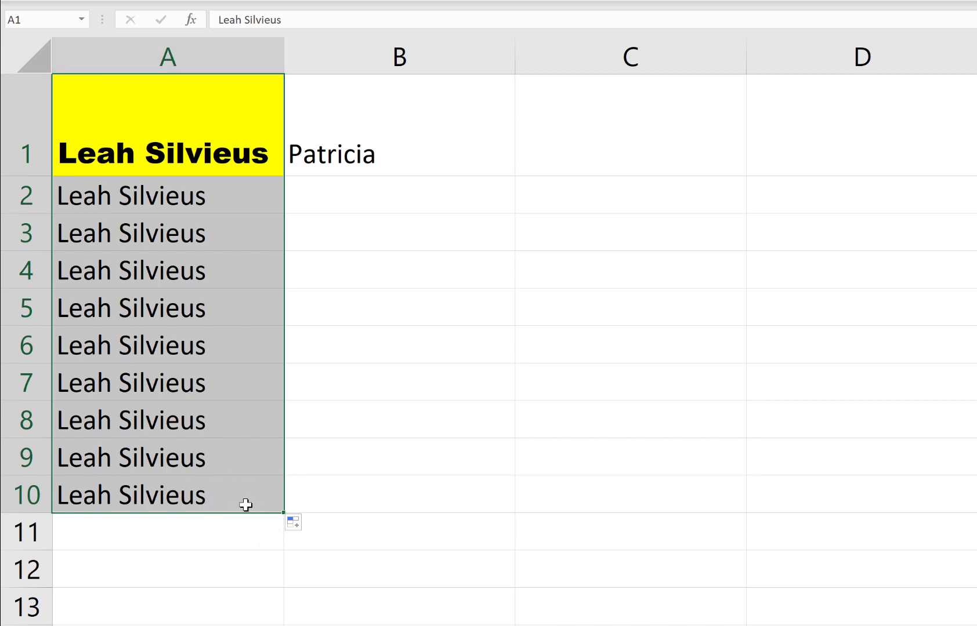
- Change the A1:A10 autofill to Flash Fill and select cell A2
click(294, 524)
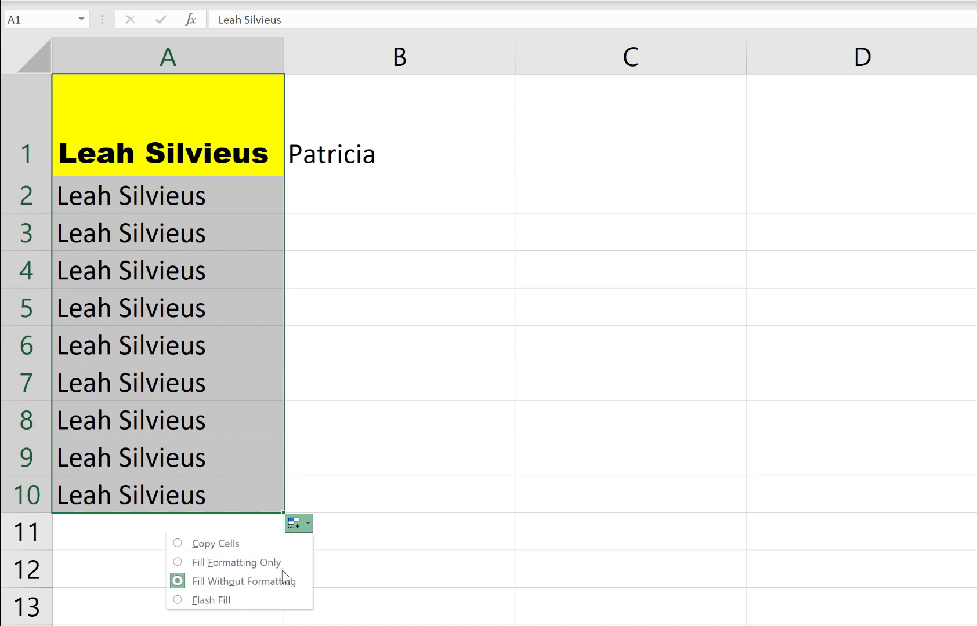
click(276, 602)
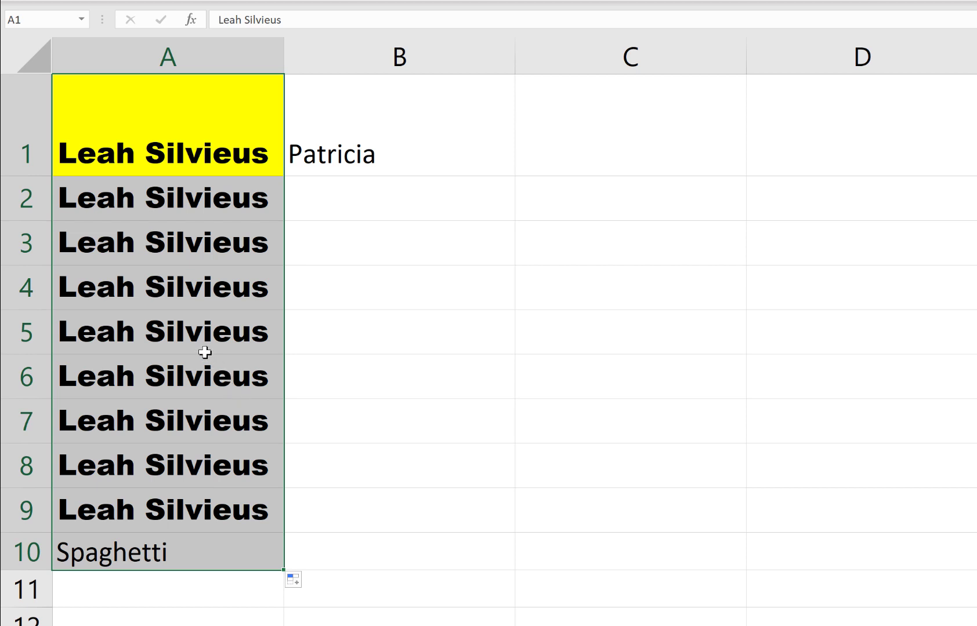
click(202, 200)
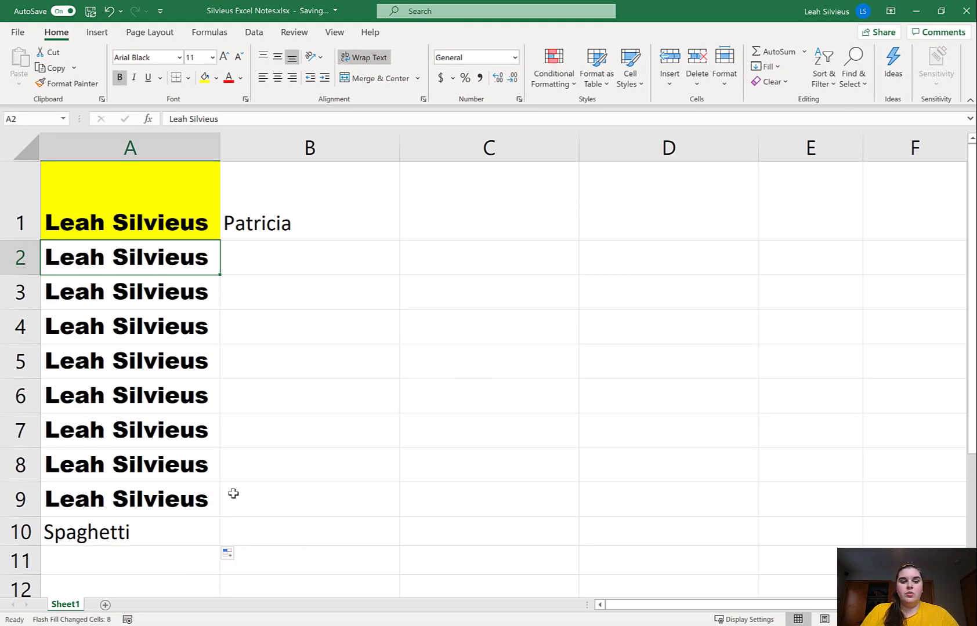
- Enter the number 1 in cell A15
scroll(230, 491, down, 7)
scroll(220, 485, up, 2)
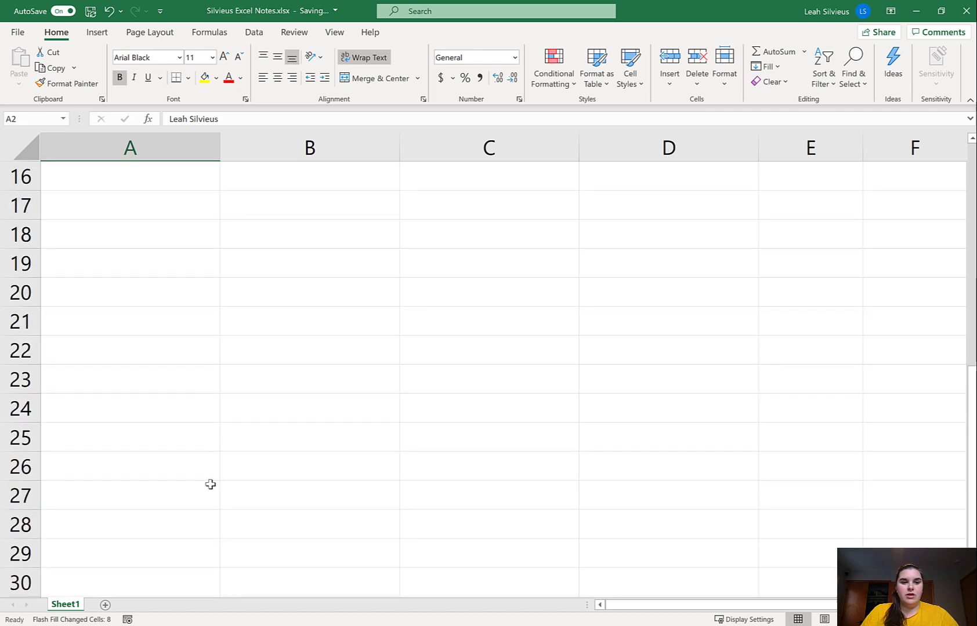
scroll(209, 483, up, 2)
click(79, 334)
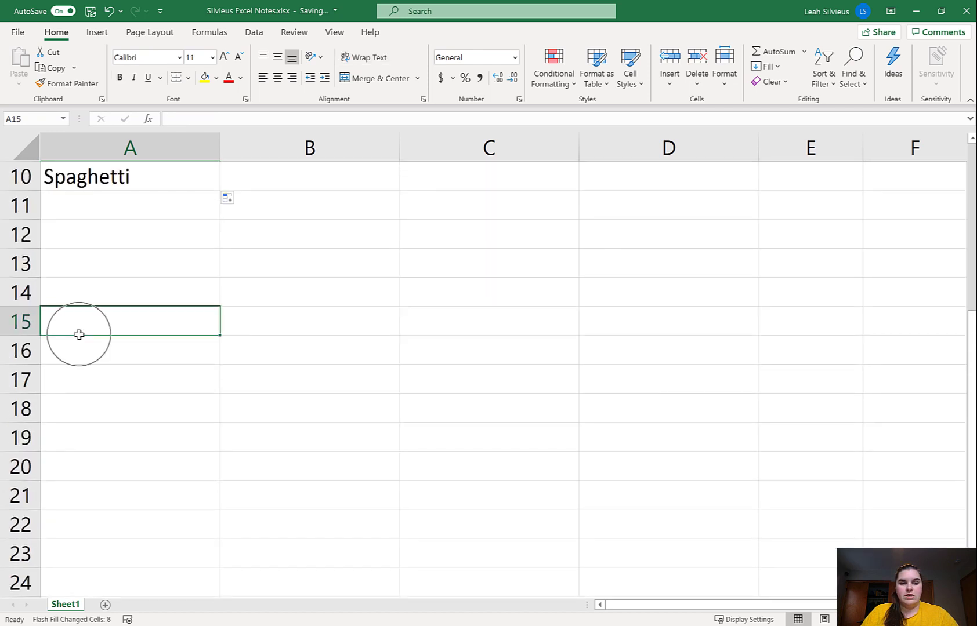
text(1)
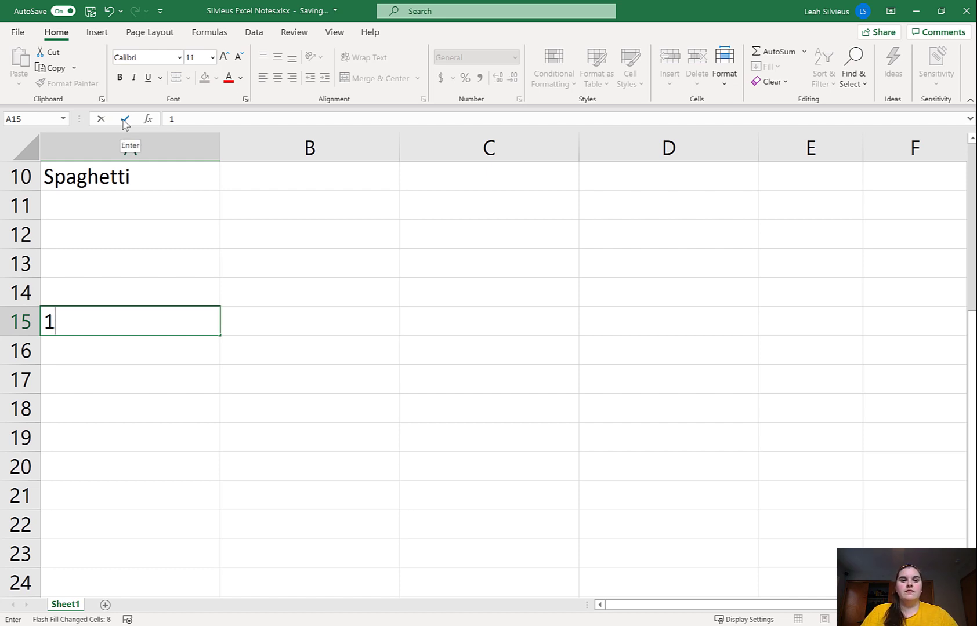
key(ctrl)
key(ctrl)
key(ctrl)
key(ctrl)
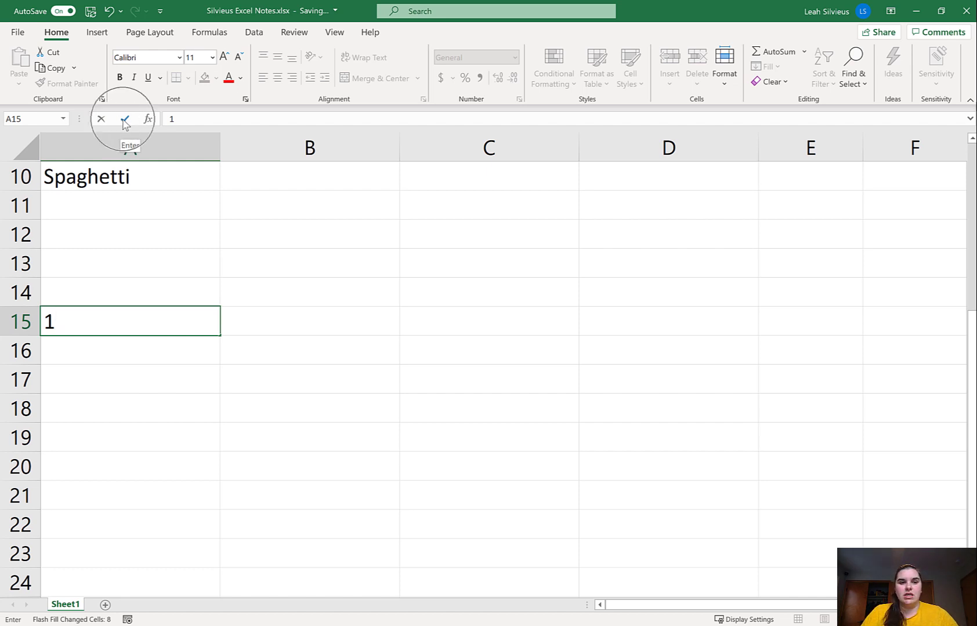
click(124, 119)
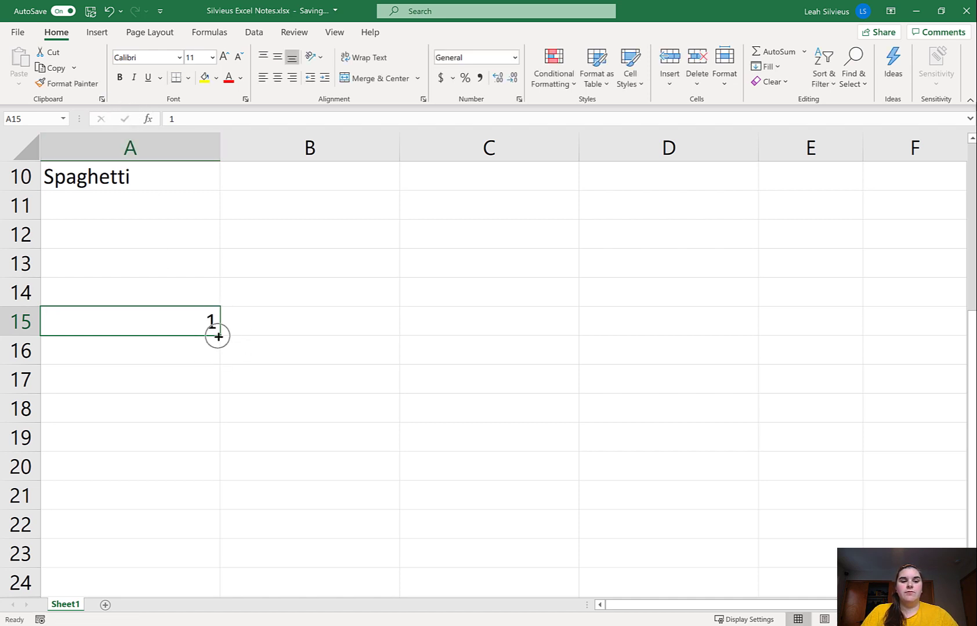
- Autofill cell A15 down through A20, applying Fill Series
drag(218, 335, 199, 483)
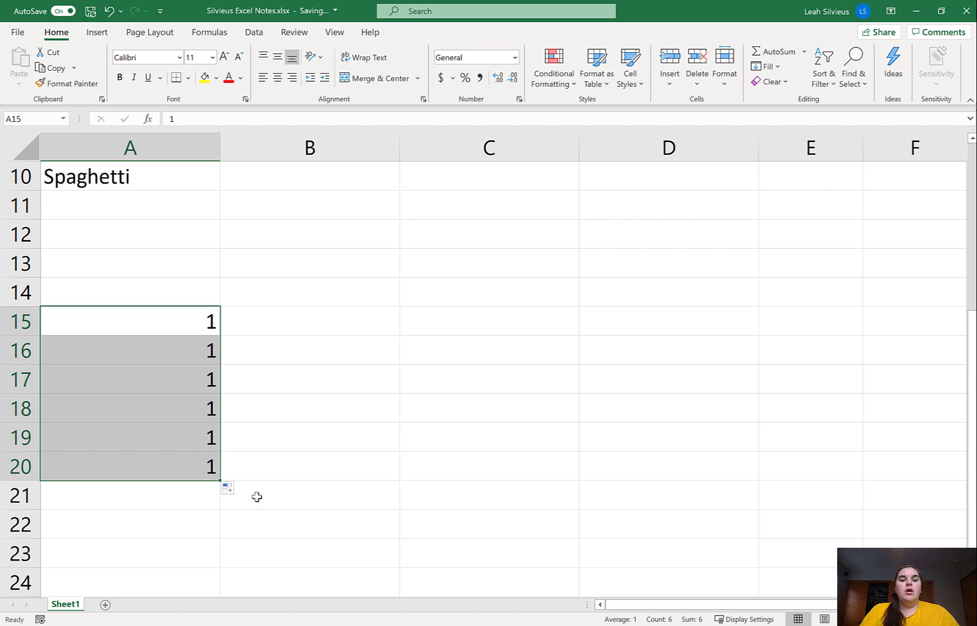
click(229, 489)
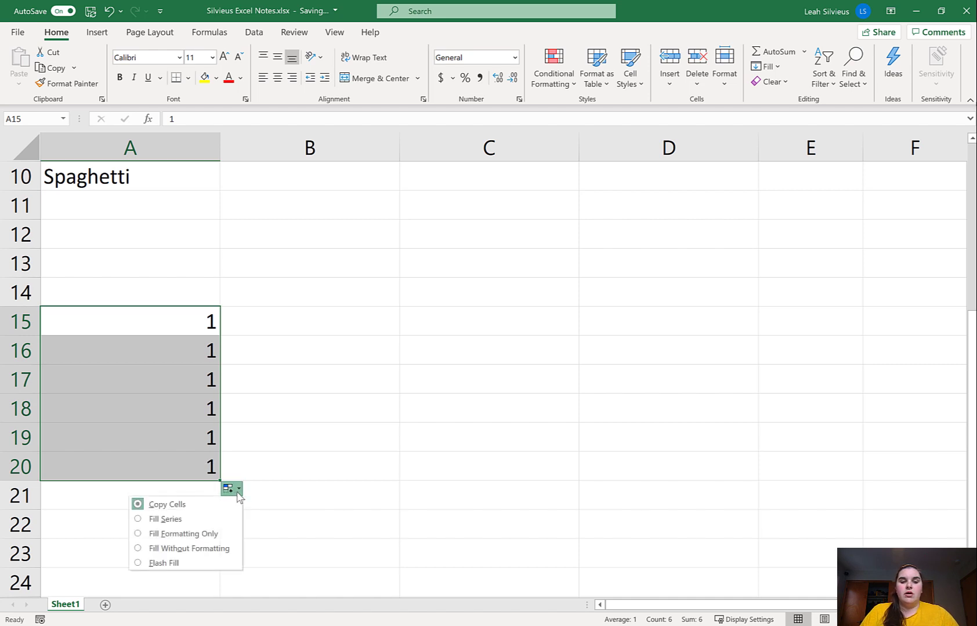
click(202, 521)
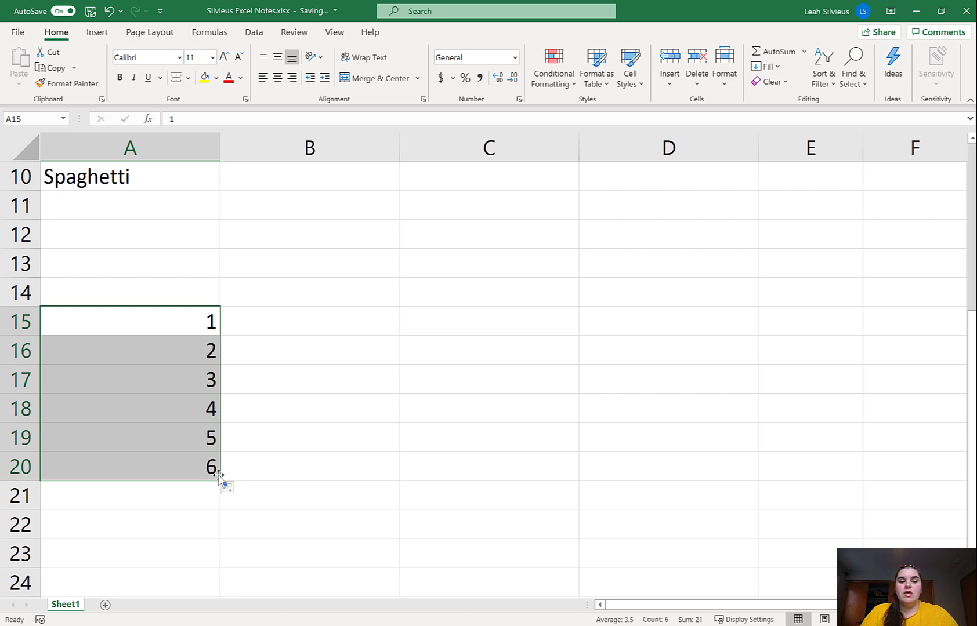
- Autofill the numbers in A15:A20 across into column B, check the available fill options, and select cell B20
drag(221, 479, 394, 481)
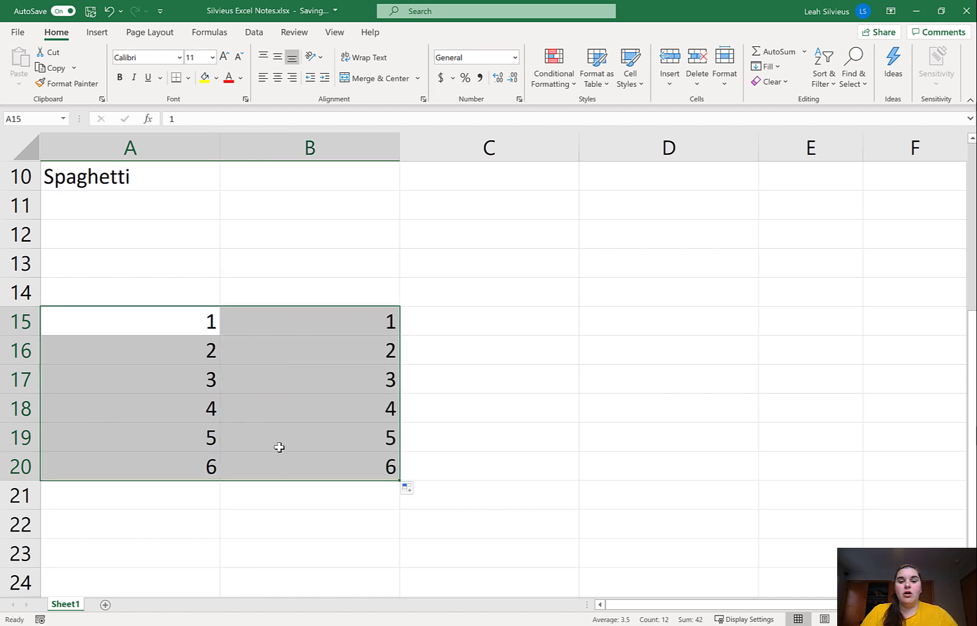
click(408, 489)
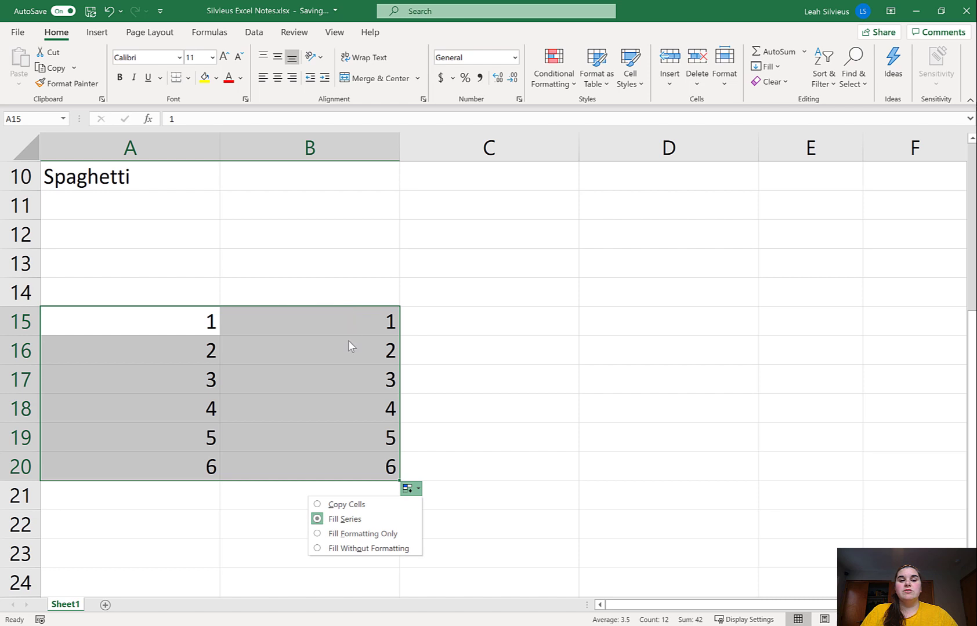
click(377, 464)
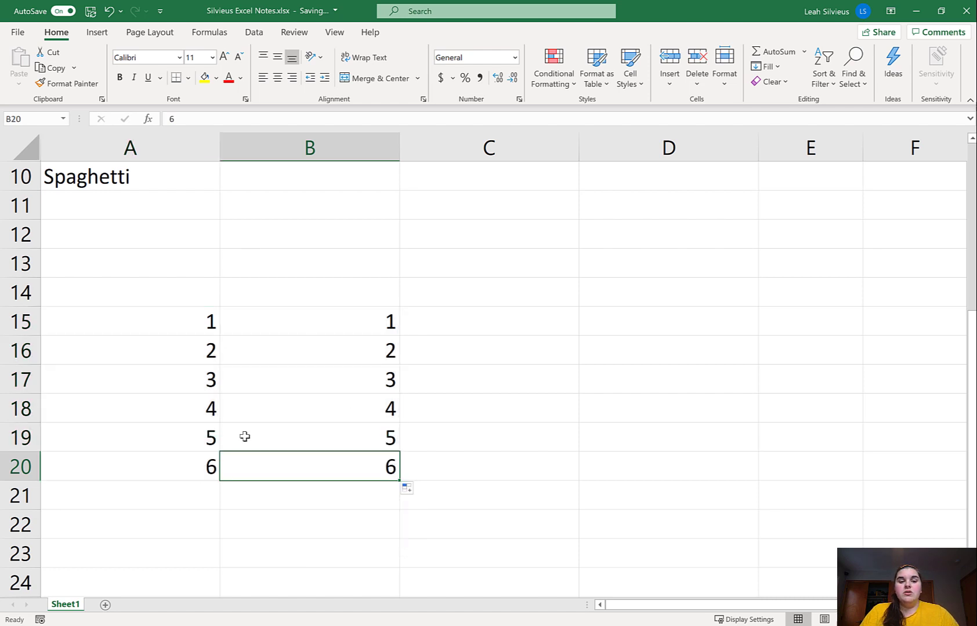
- Enter the number 5 in both cells C15 and D15
click(539, 323)
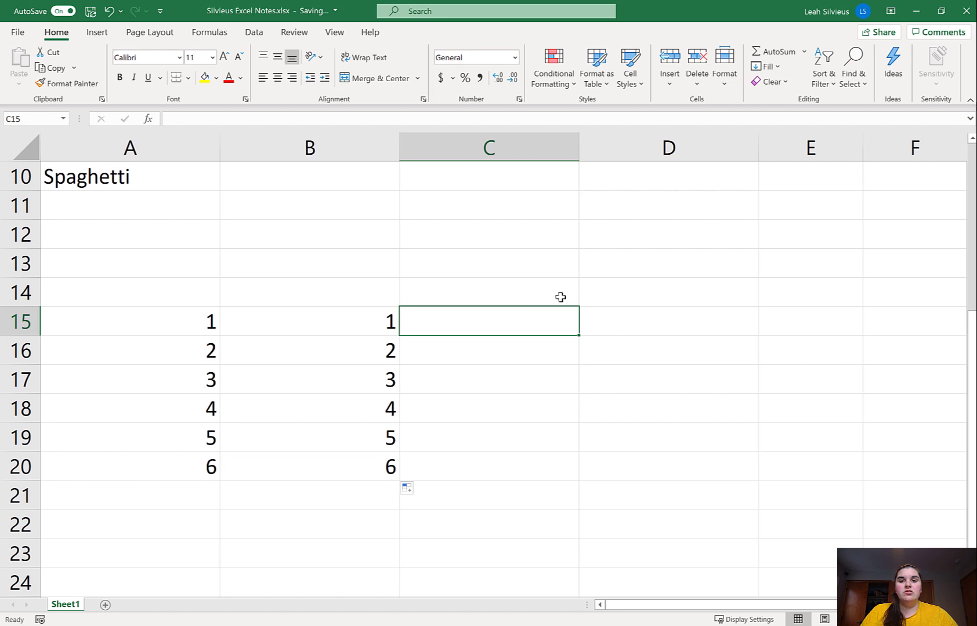
text(5)
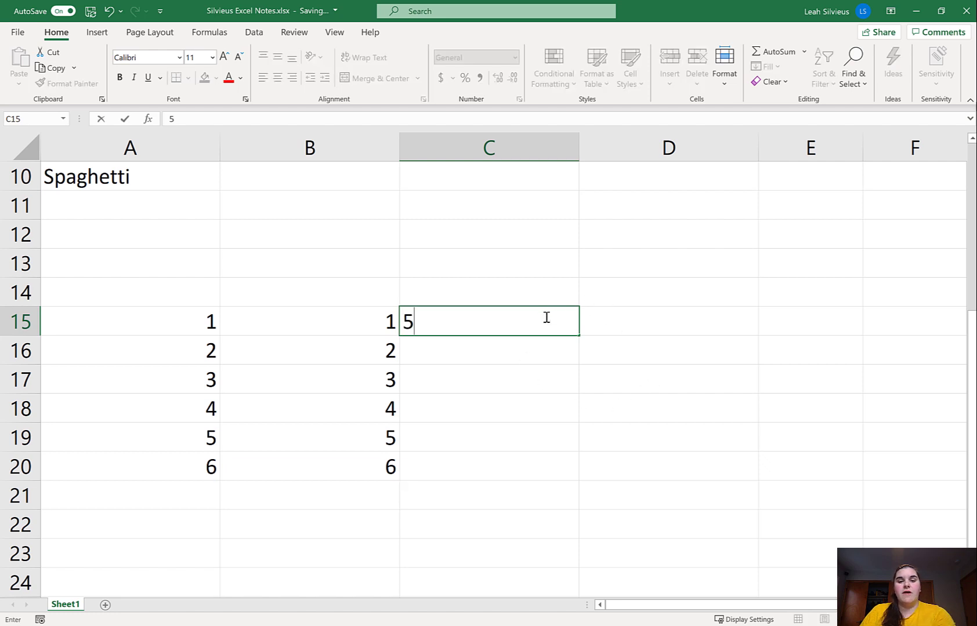
key(Return)
click(572, 325)
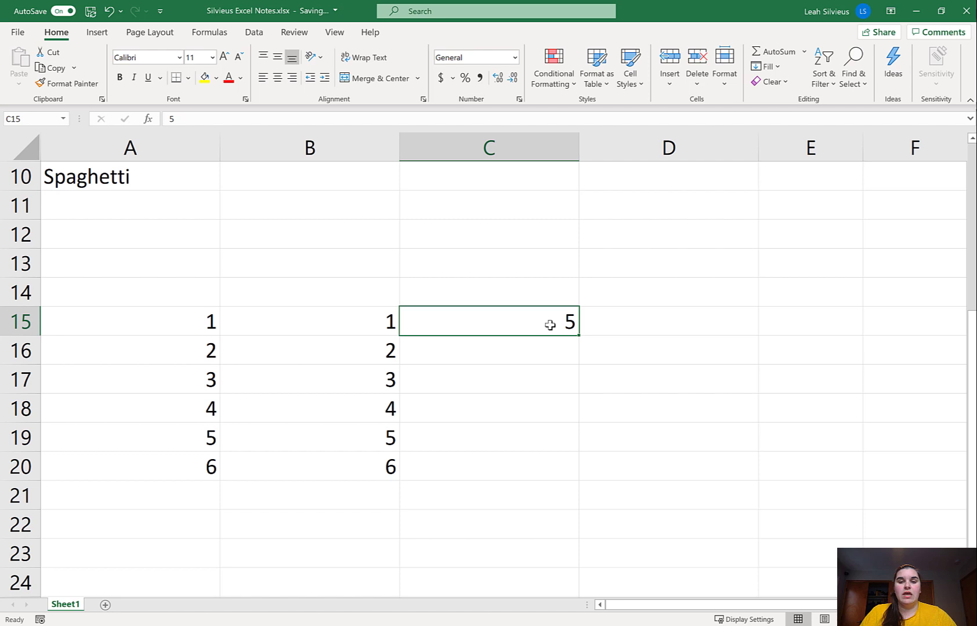
key(ctrl)
key(ctrl)
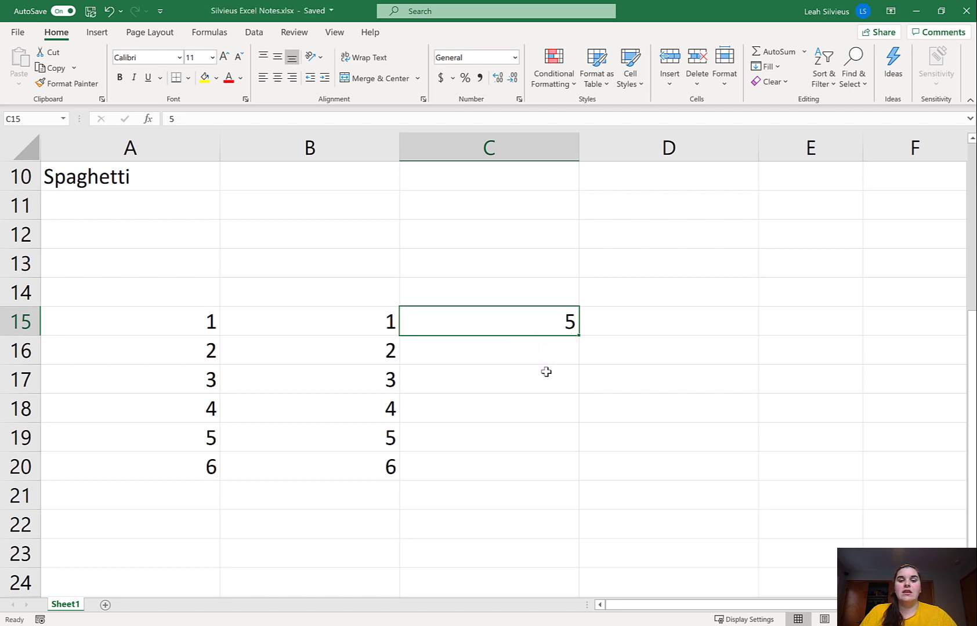
key(ctrl)
key(ctrl)
key(ctrl)
click(680, 329)
text(5)
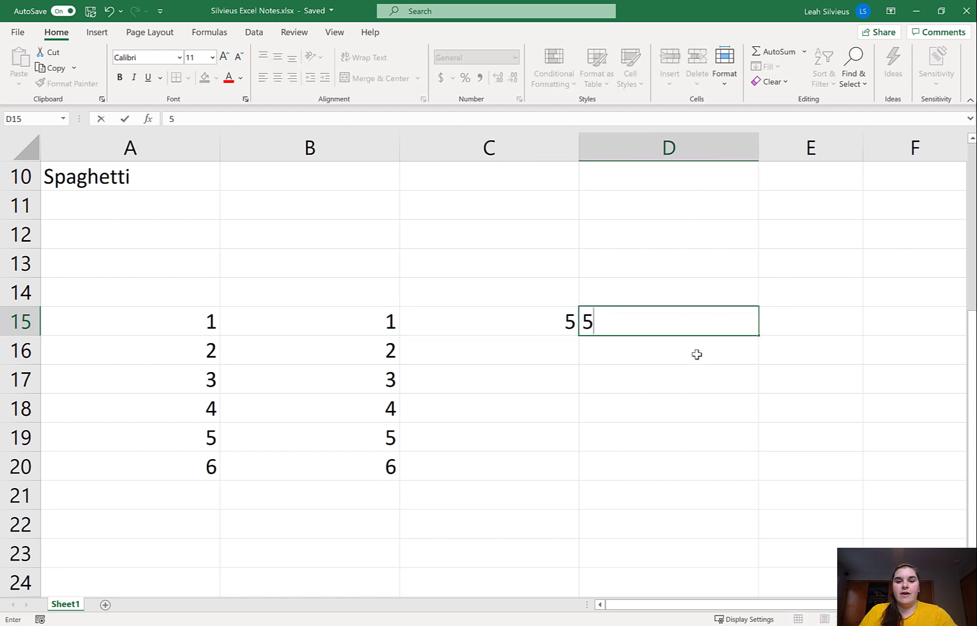
key(Return)
- Autofill cell C15 down through C20, applying Fill Series
click(563, 318)
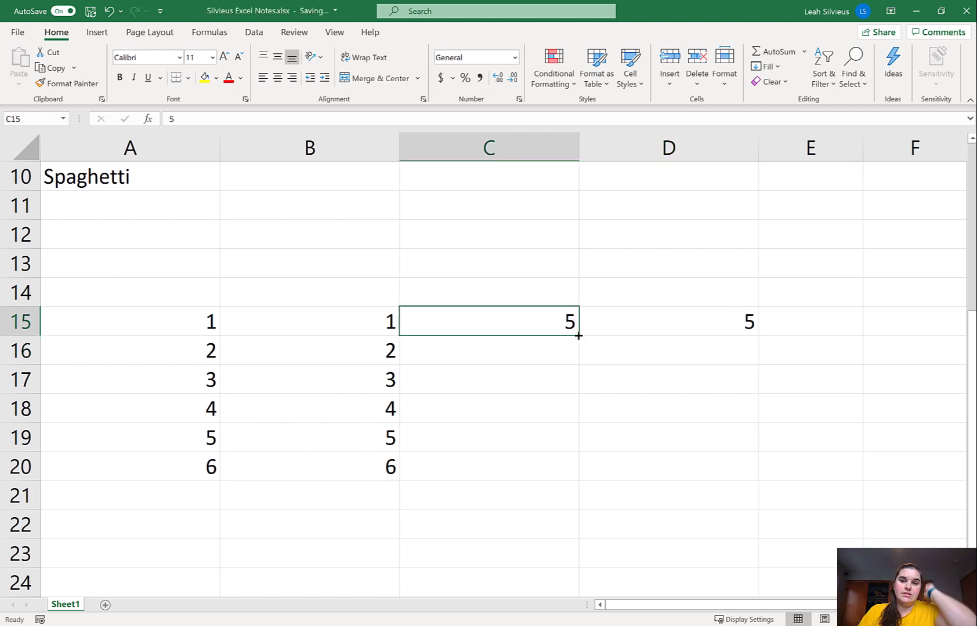
drag(579, 336, 580, 480)
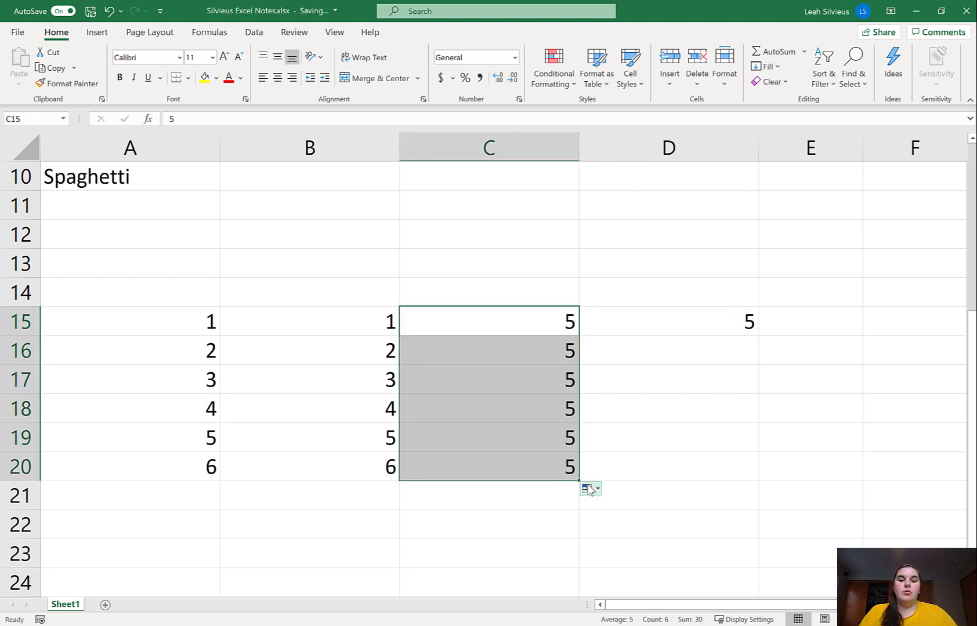
click(590, 488)
click(536, 520)
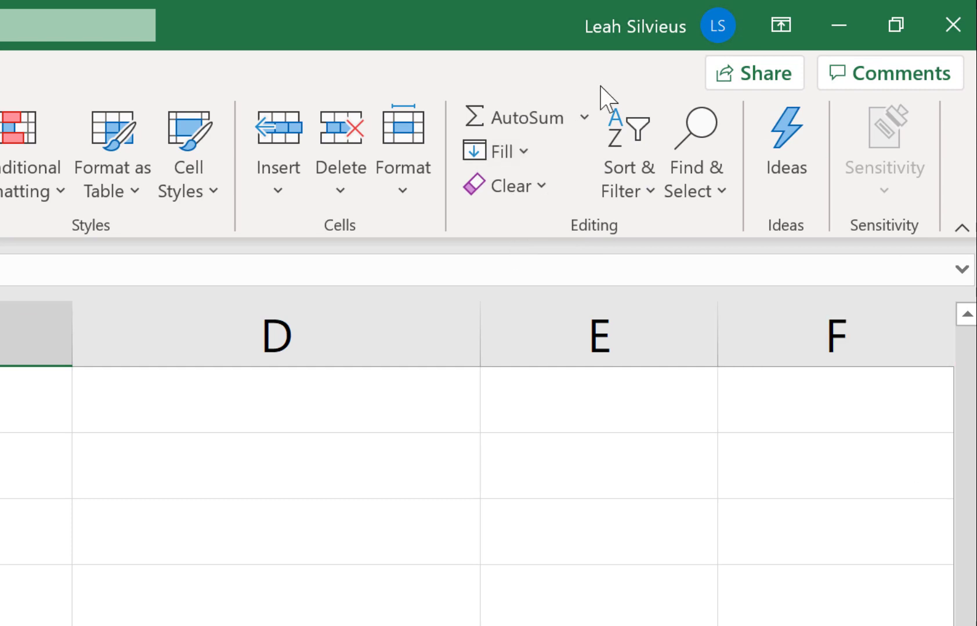
- Refill C15:C20 as a linear series in columns with a step value of 5
click(536, 151)
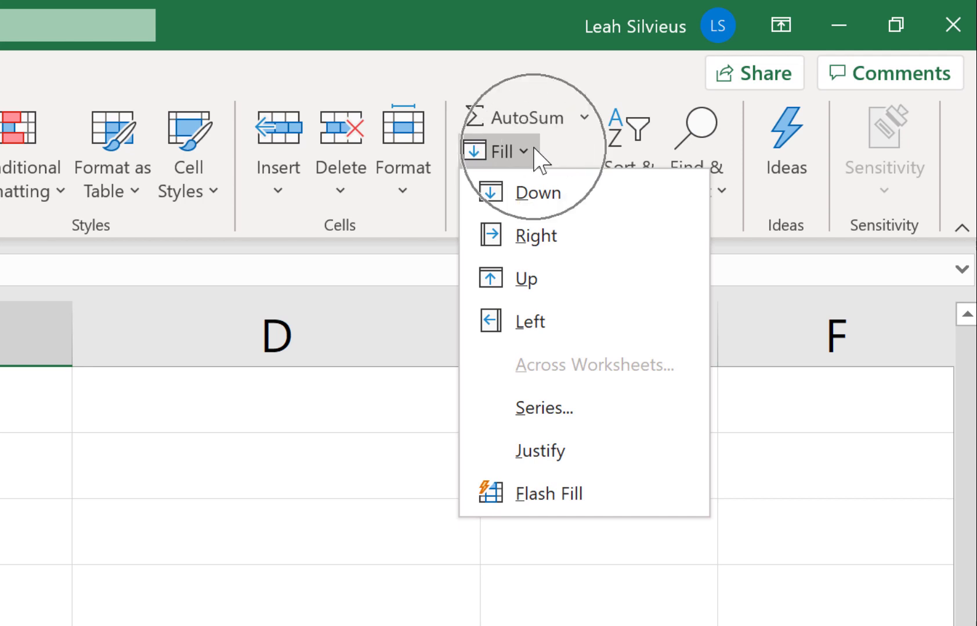
click(599, 402)
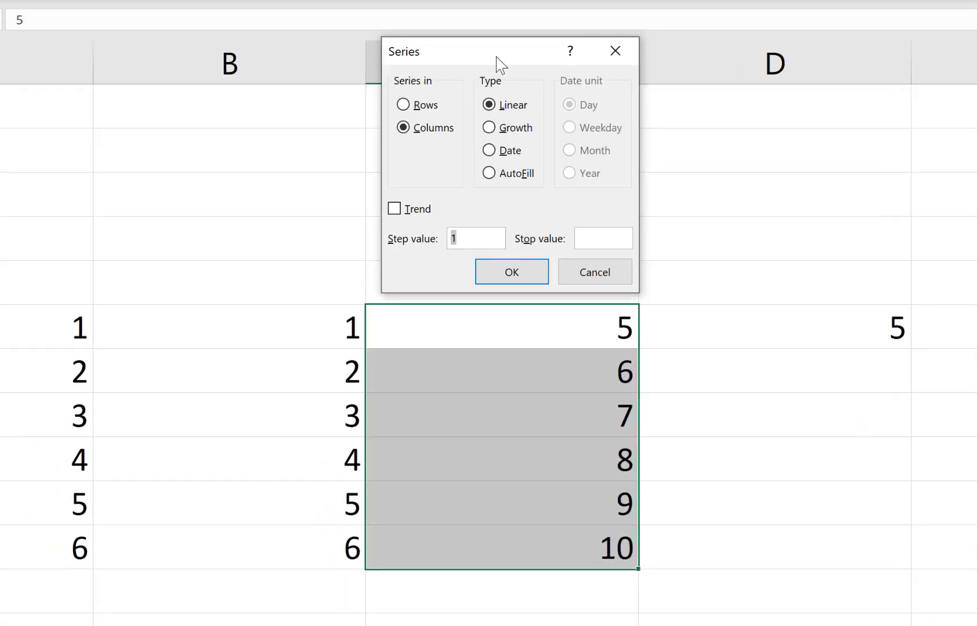
drag(496, 58, 489, 52)
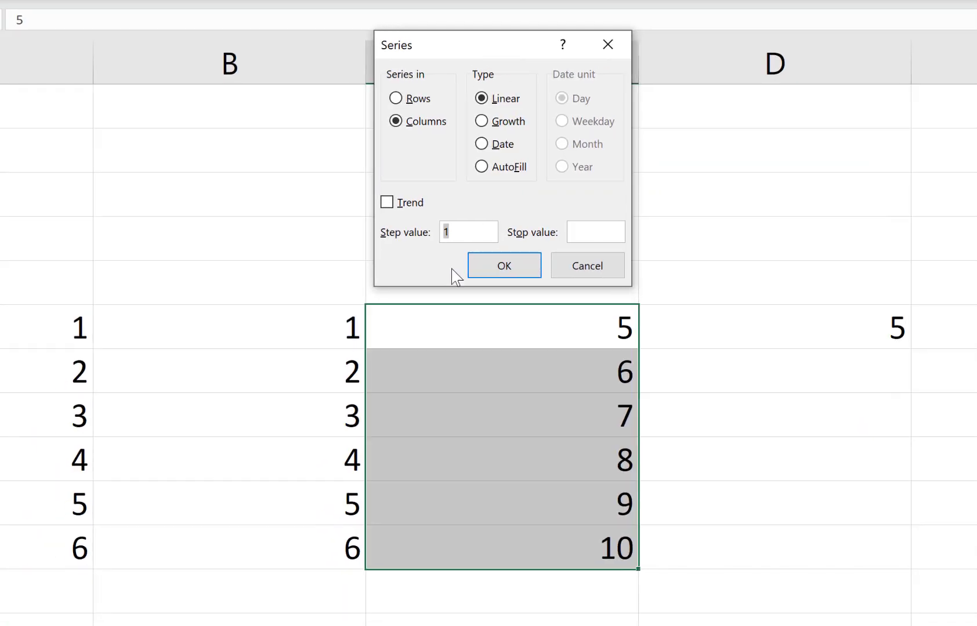
click(451, 243)
click(502, 267)
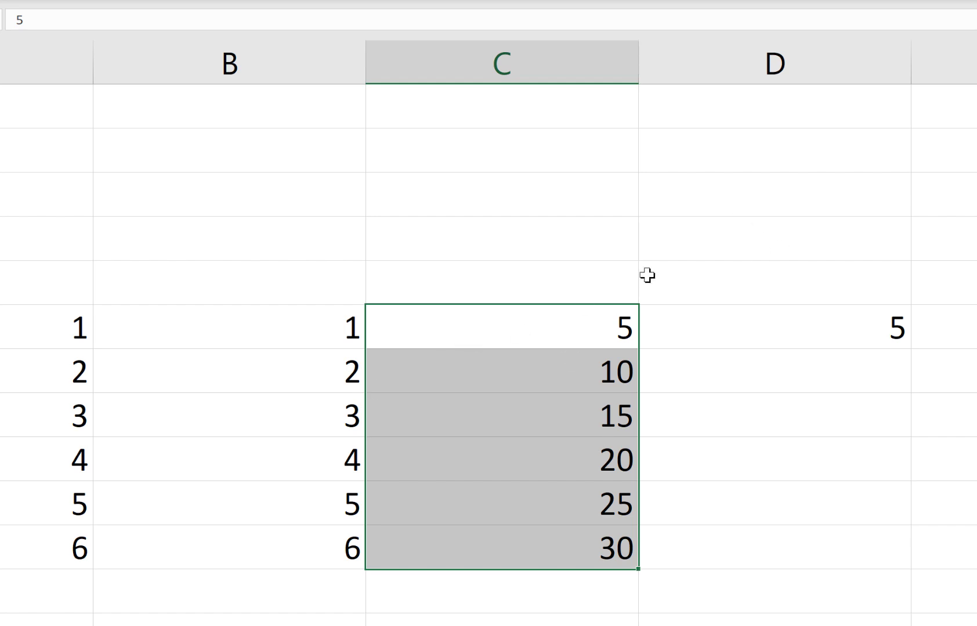
- Enter the number 10 in cell D16, below the 5 in D15
click(823, 377)
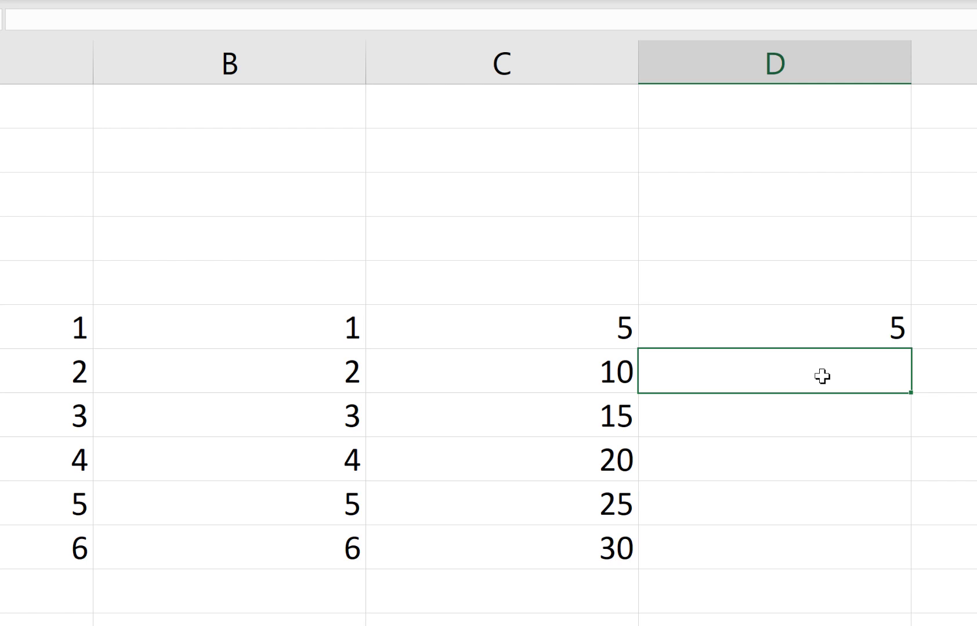
click(821, 329)
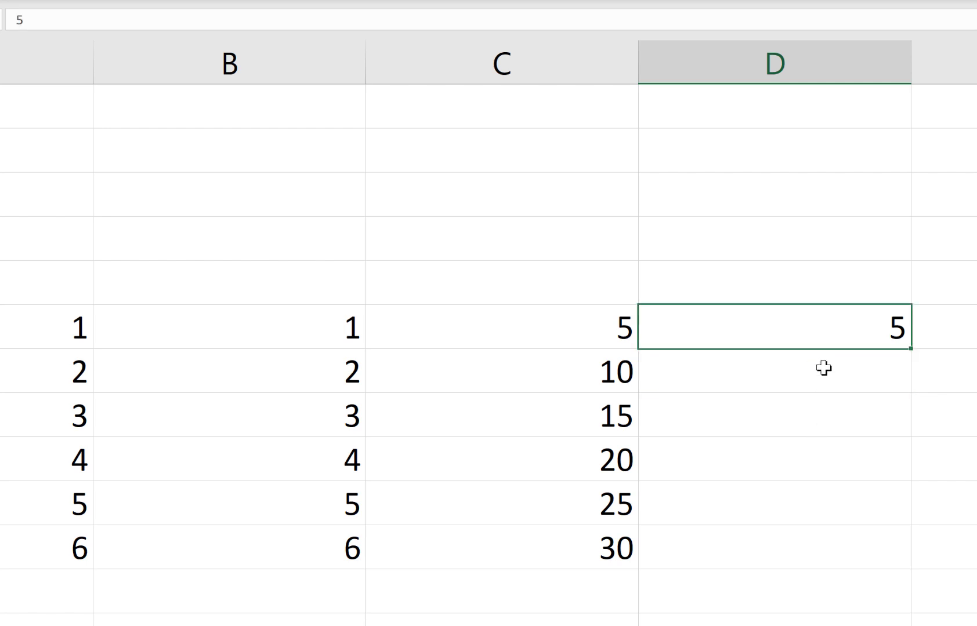
click(821, 368)
text(10)
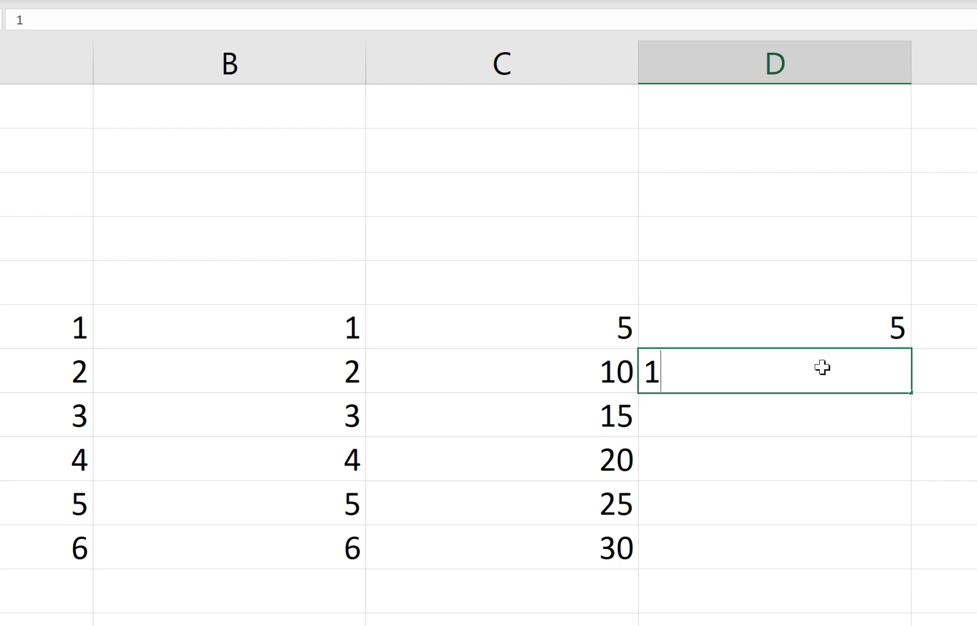
click(833, 323)
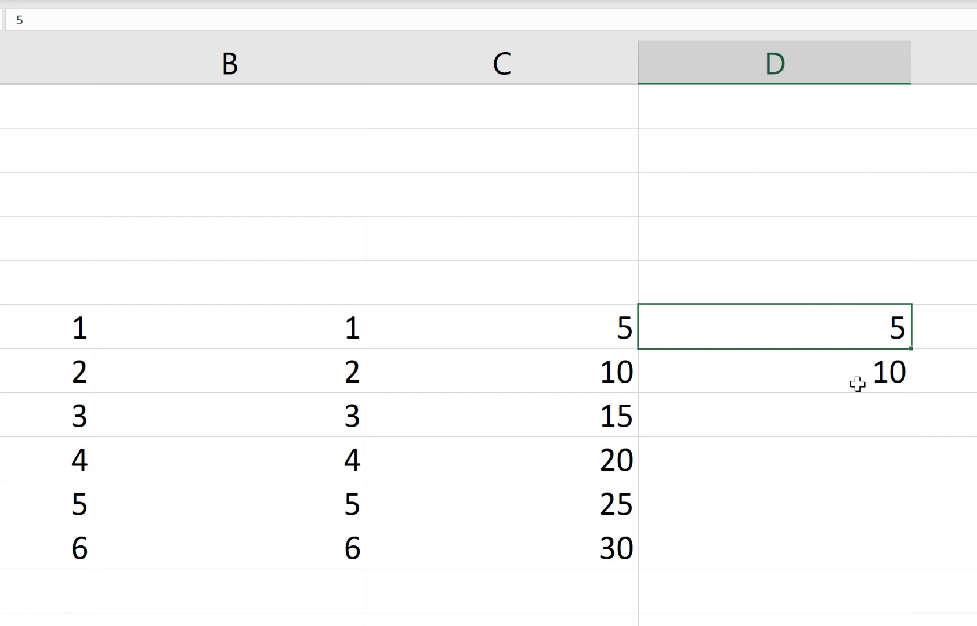
- Select D15:D16 and autofill their pattern down through D20
mouse_move(811, 326)
mouse_down()
mouse_move(804, 361)
mouse_move(861, 388)
mouse_up()
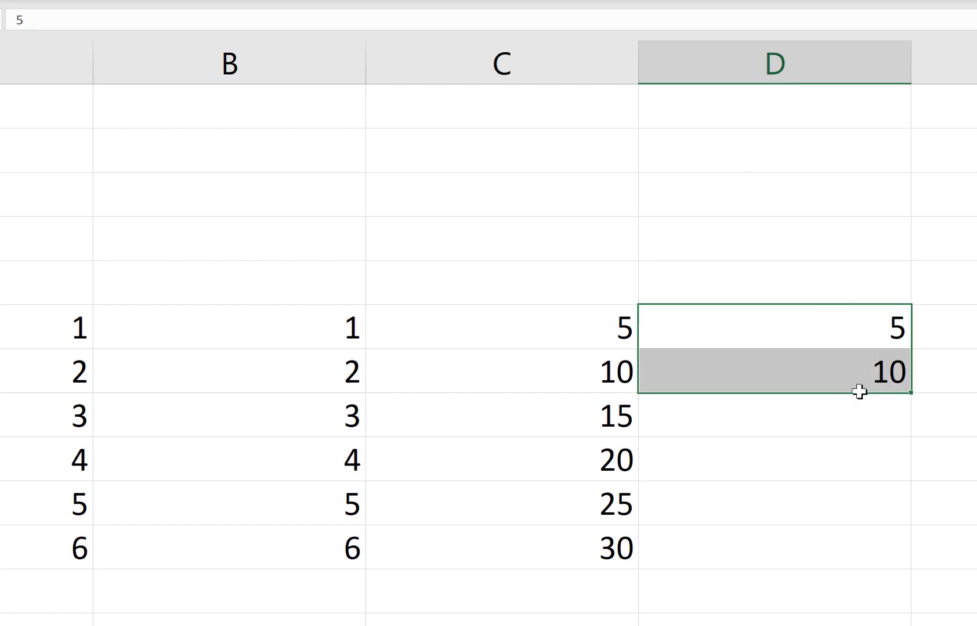
click(768, 322)
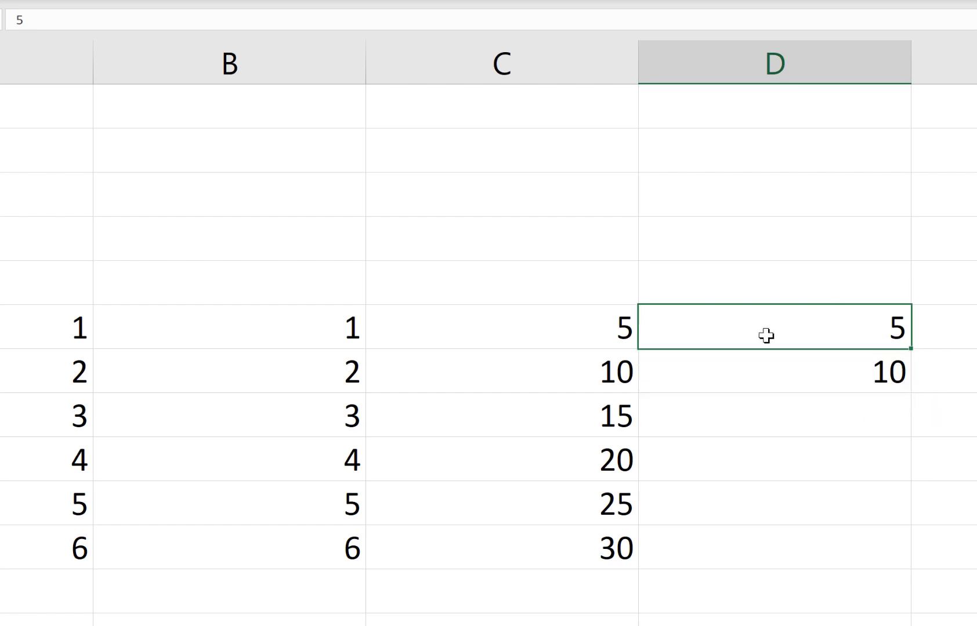
drag(767, 334, 750, 398)
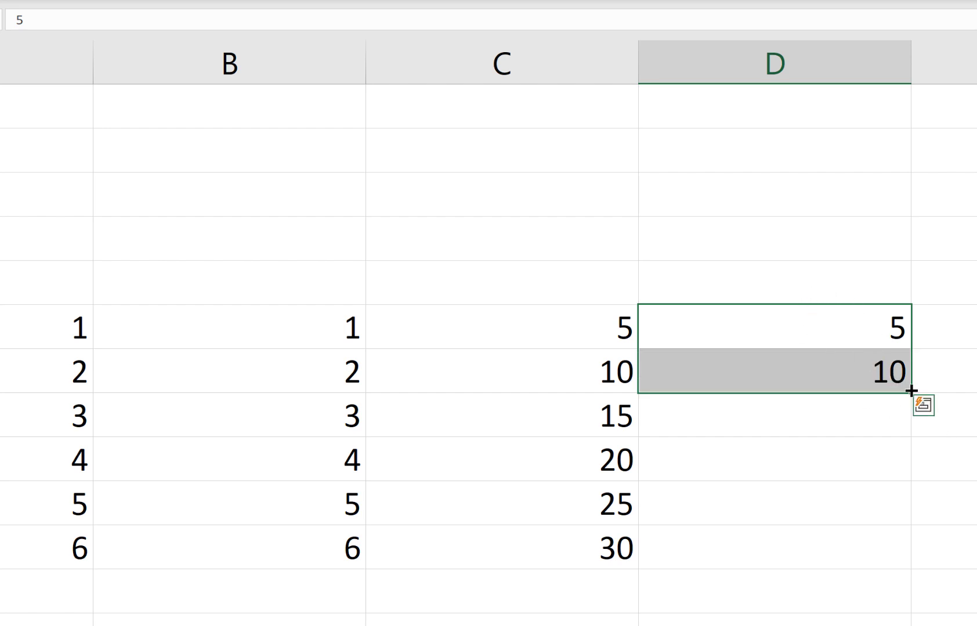
key(ctrl)
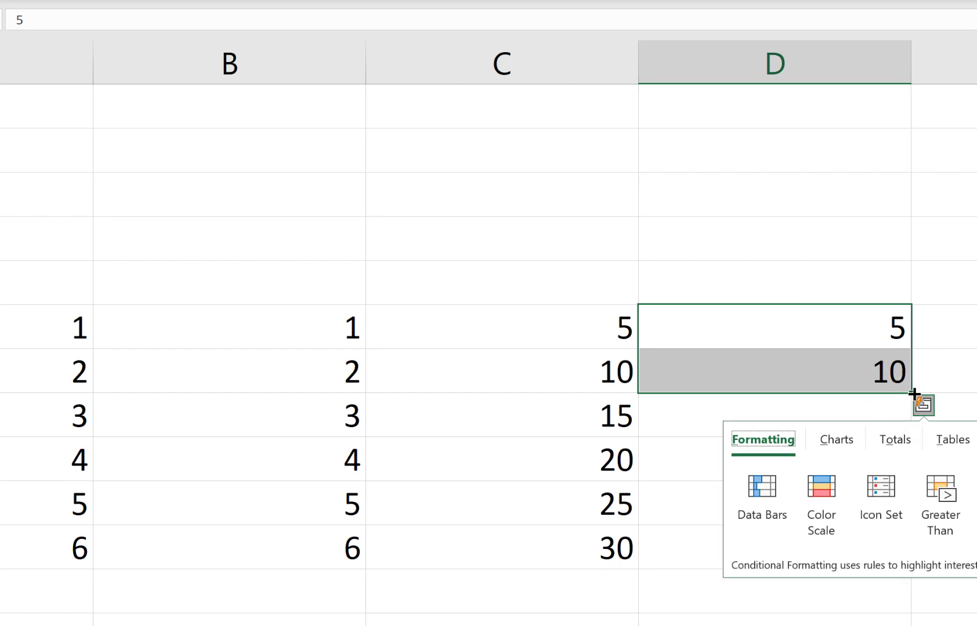
drag(913, 393, 864, 577)
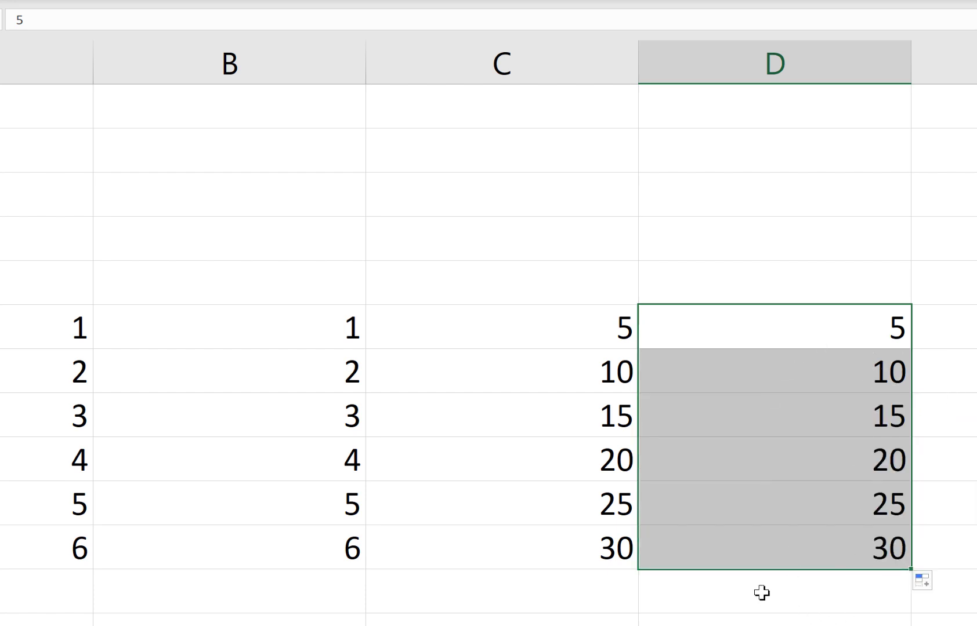
- Undo the column D fill and autofill D15:D16 down through D20 again
key(ctrl+z)
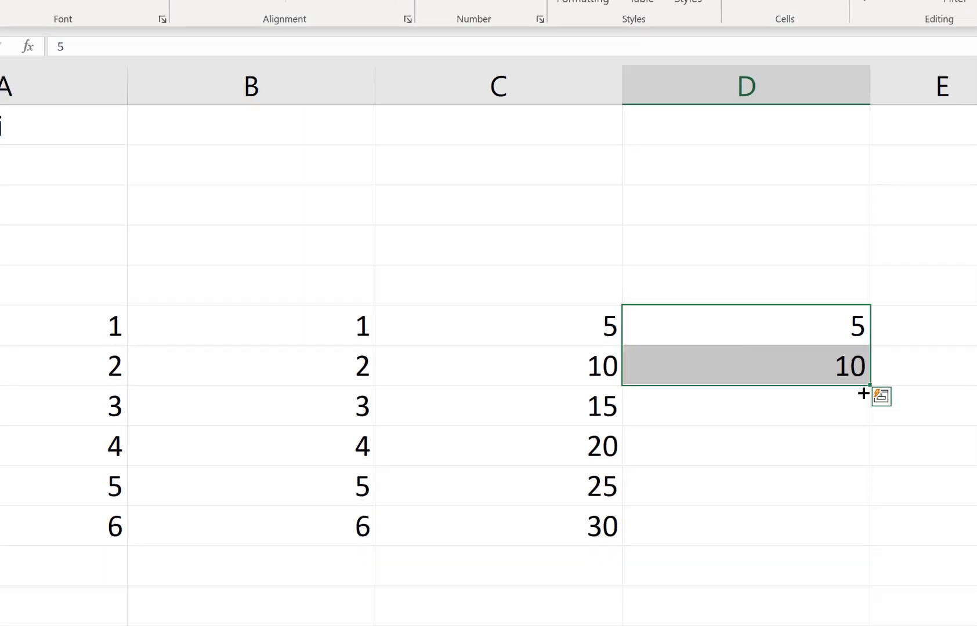
drag(863, 393, 842, 557)
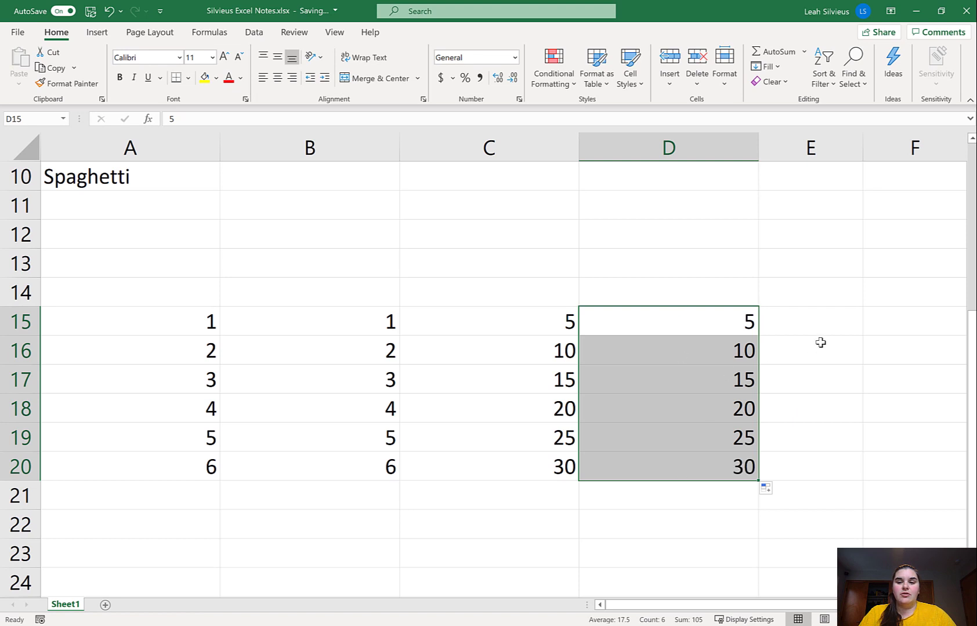
click(840, 320)
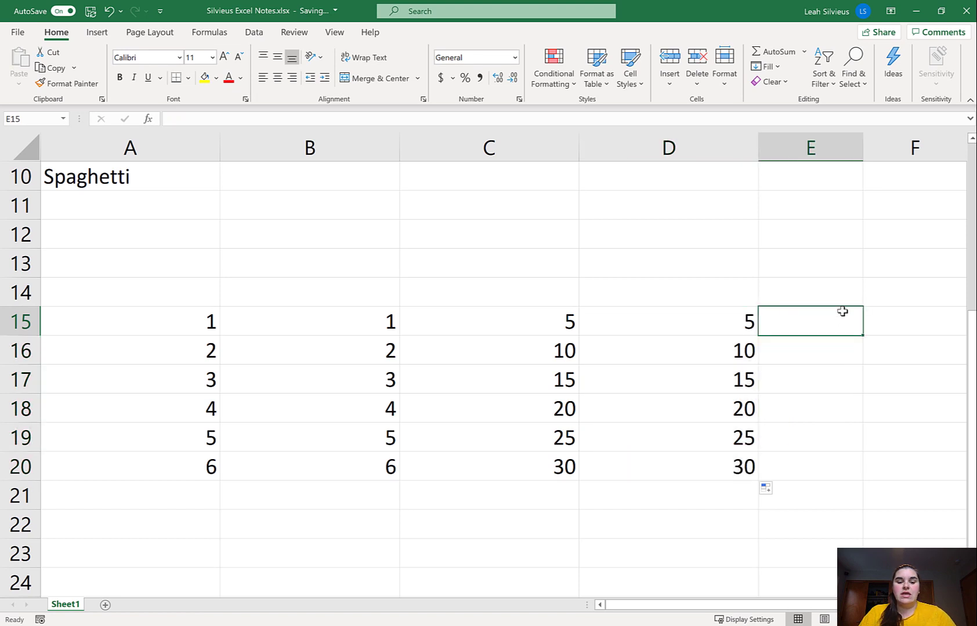
- Enter 20 in E15 and 40 in E16, and autofill their pattern down through E20
text(20)
key(Return)
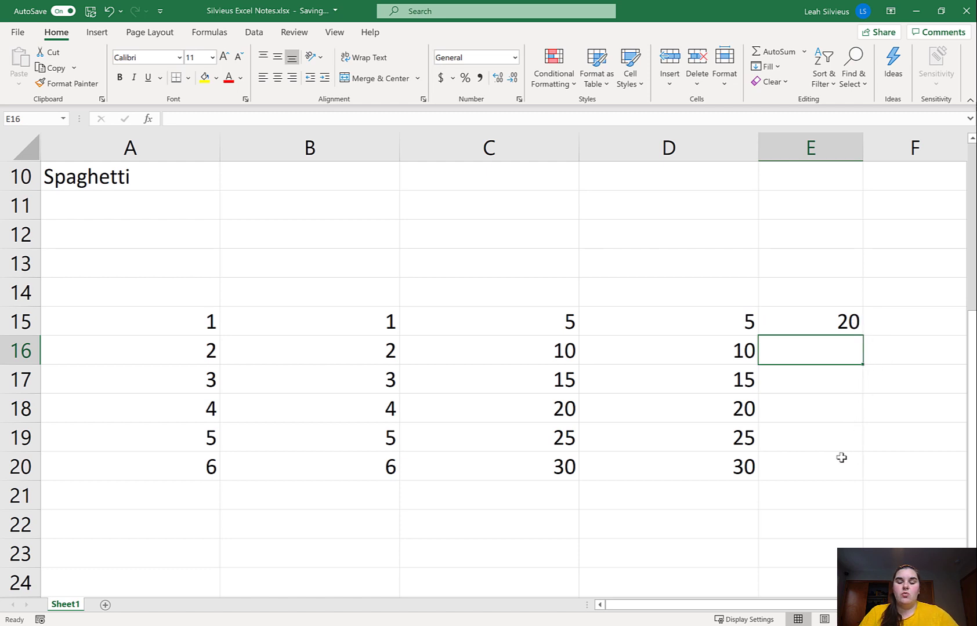
click(783, 329)
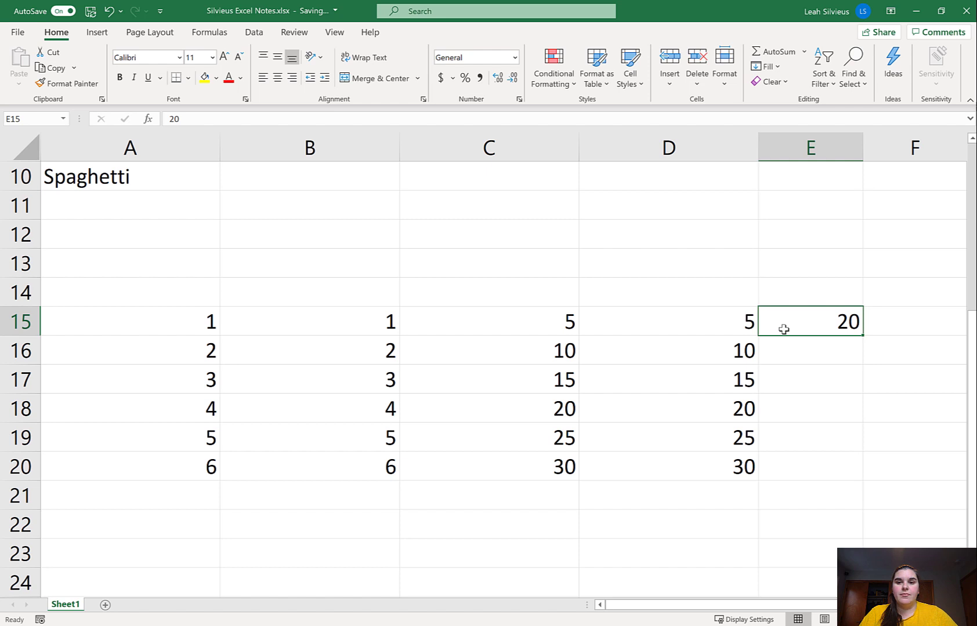
click(798, 358)
text(40)
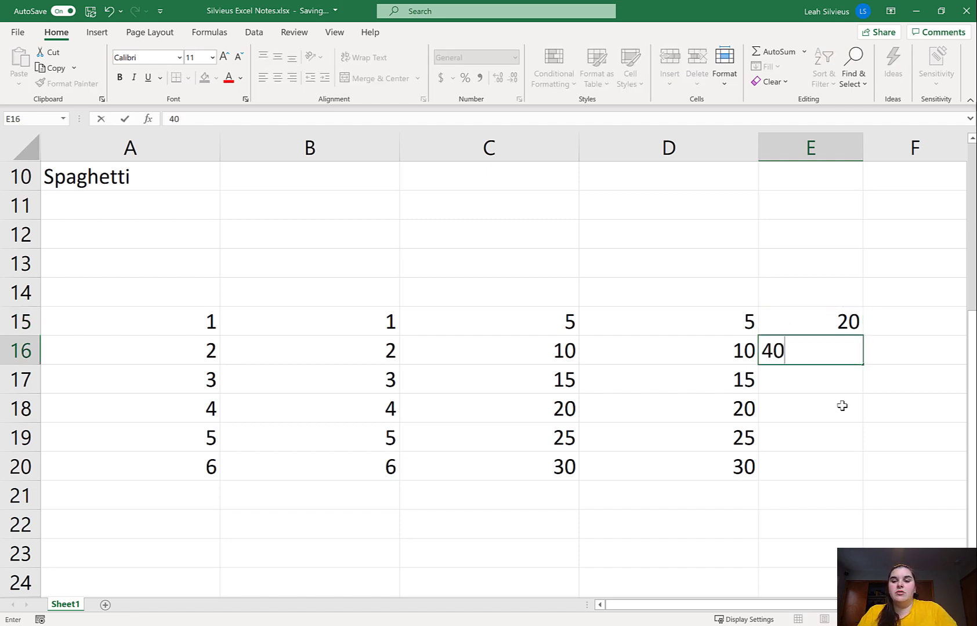
click(778, 404)
drag(841, 321, 863, 480)
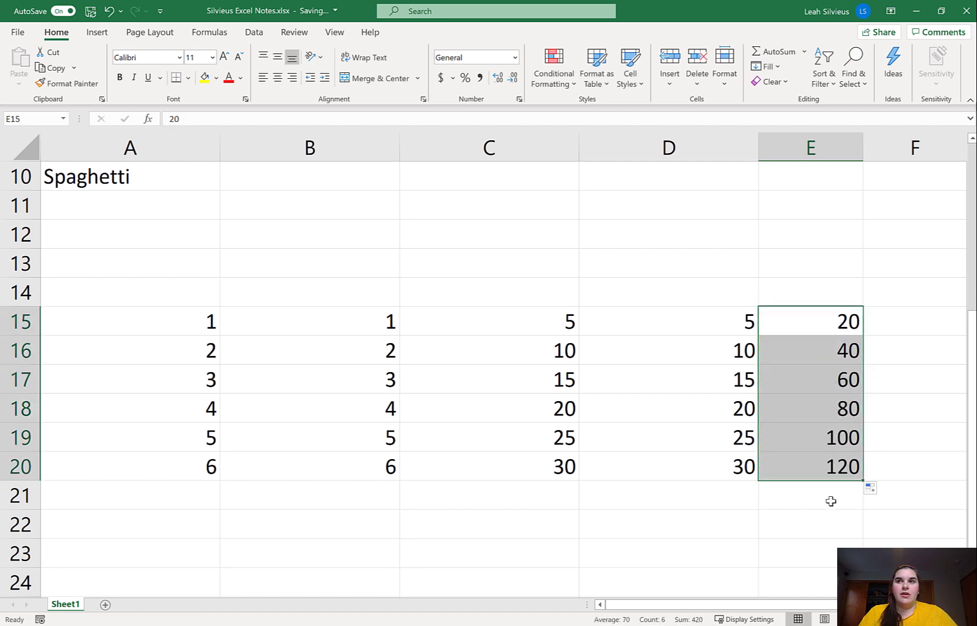
- Enter Monday in cell A22 and autofill the weekdays across the row through E22
click(173, 526)
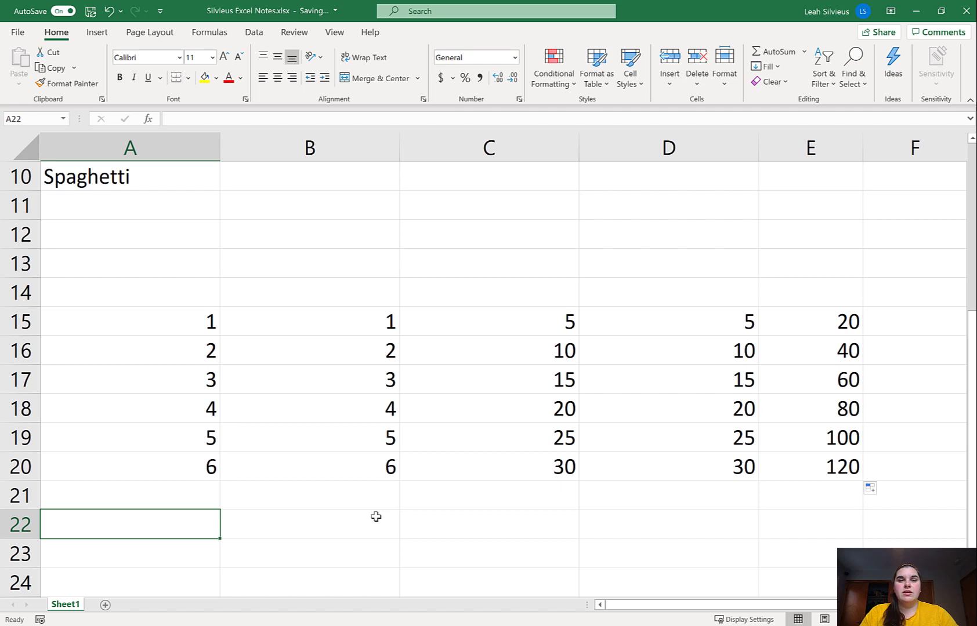
text(Monday)
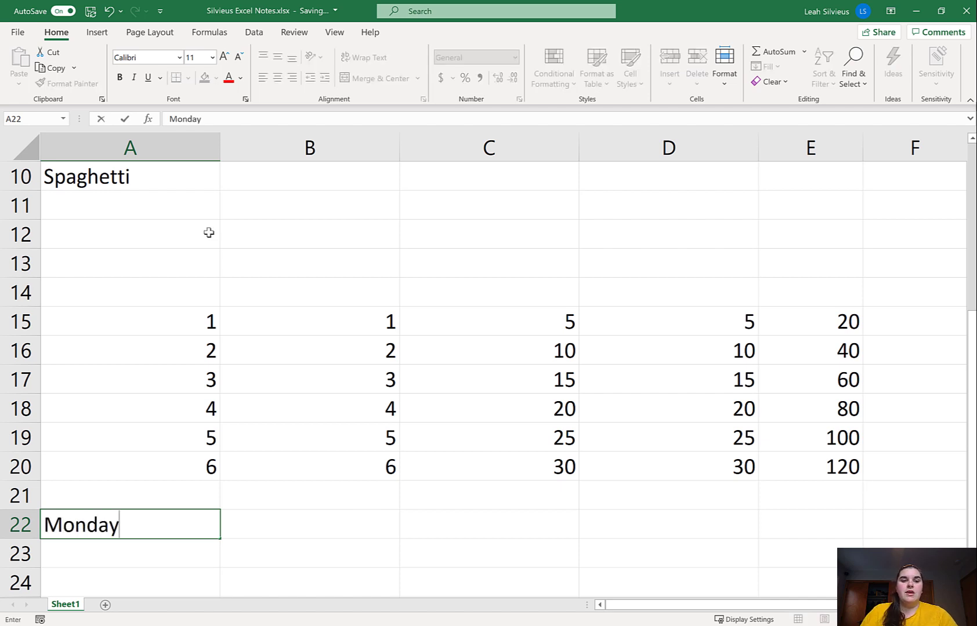
click(127, 119)
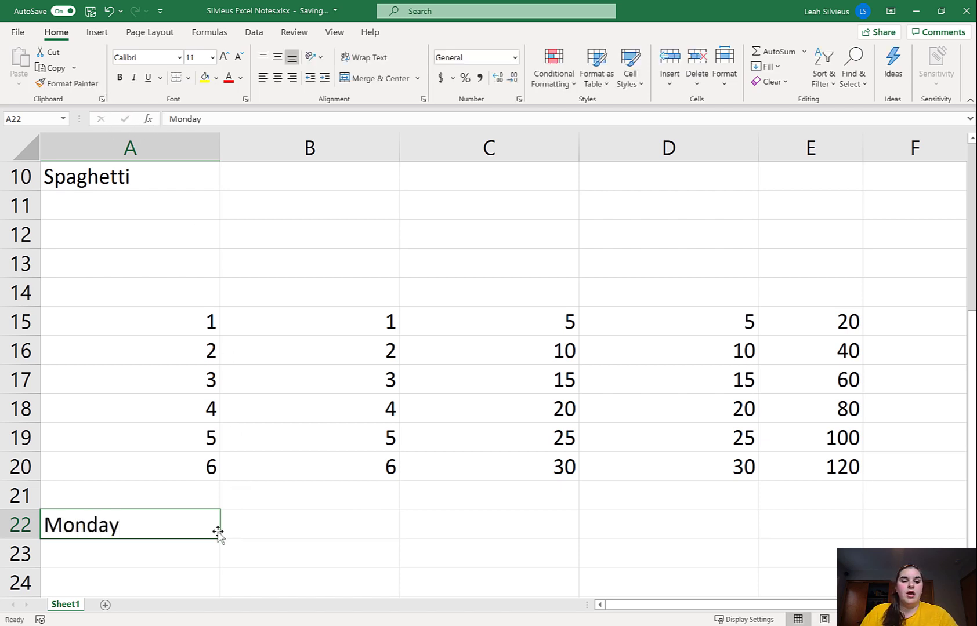
drag(218, 536, 847, 542)
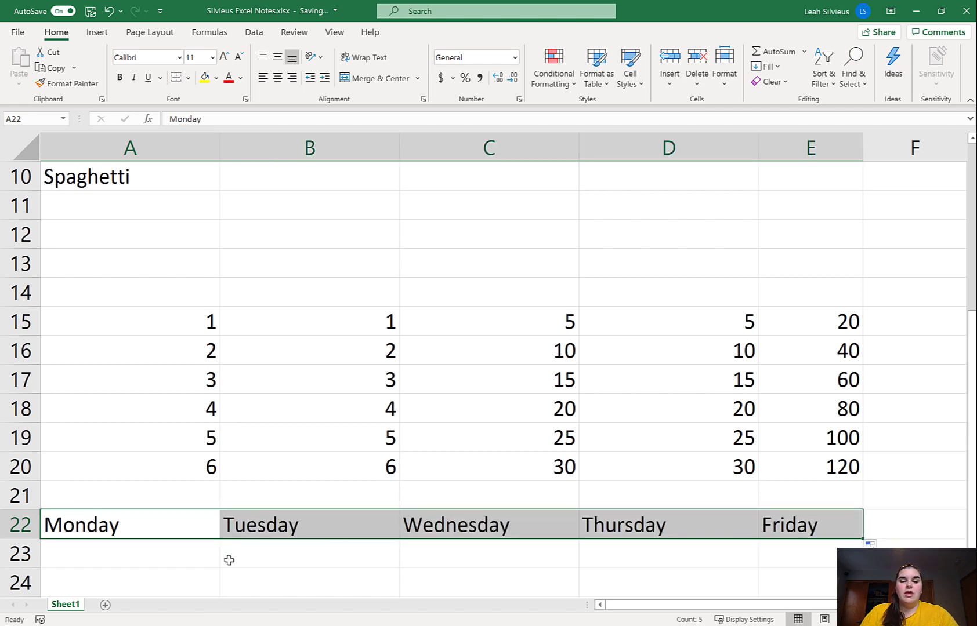
- Enter the abbreviated weekday Mon in cell A23, without the auto-completed ending
click(167, 554)
text(MO)
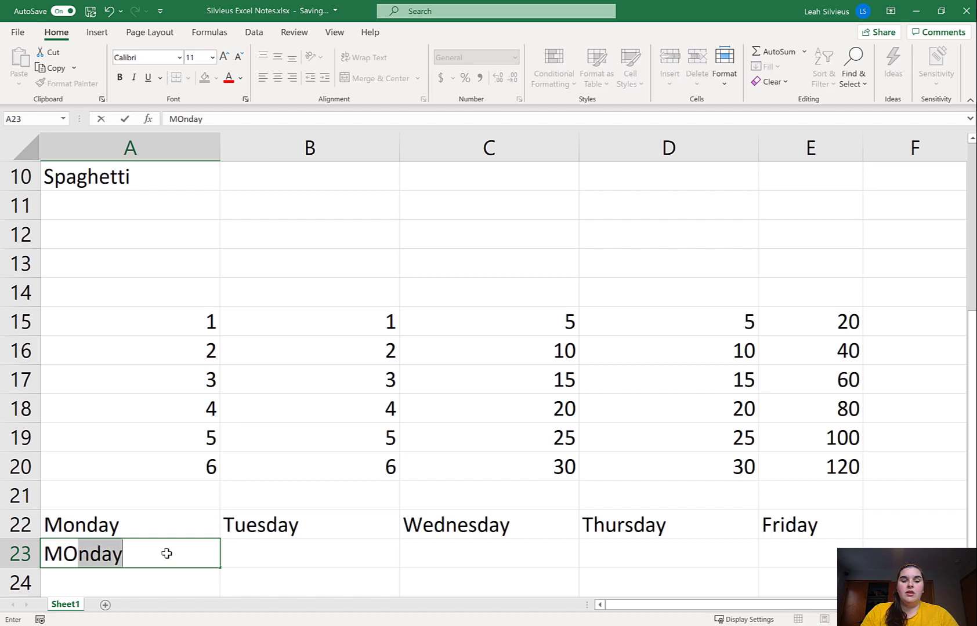
key(BackSpace)
key(BackSpace)
text(on)
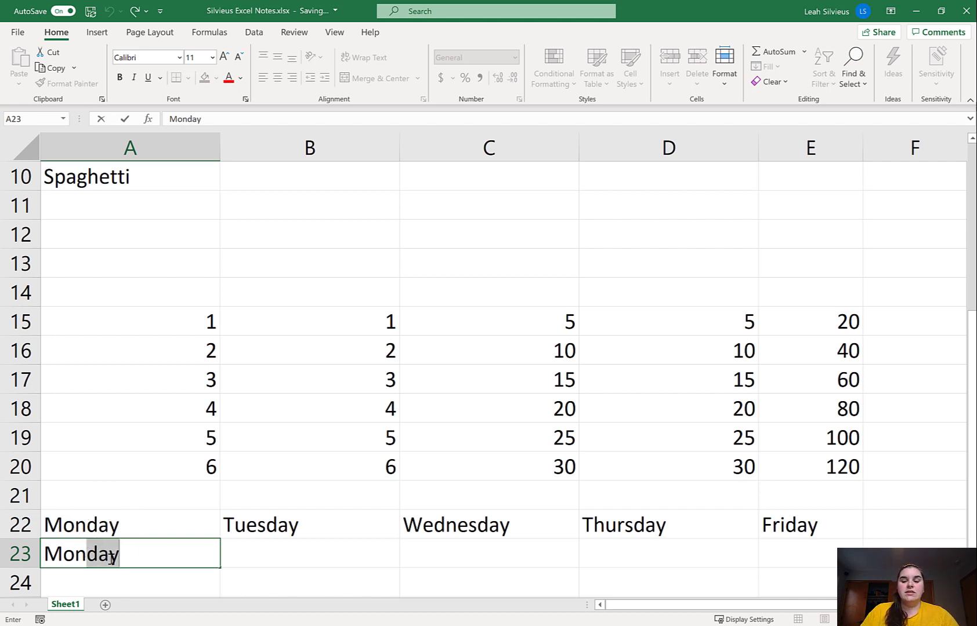
key(Delete)
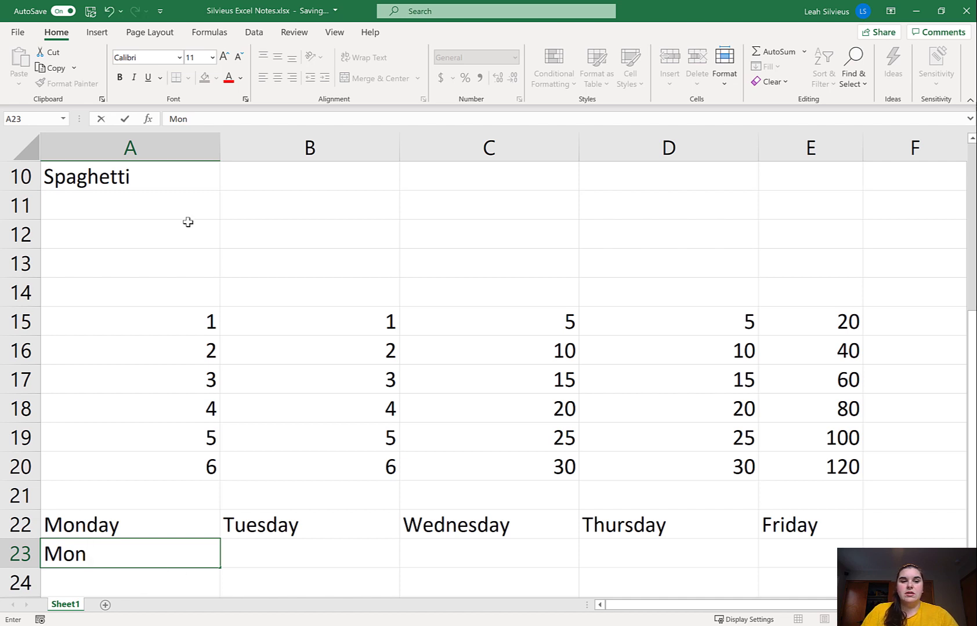
click(124, 119)
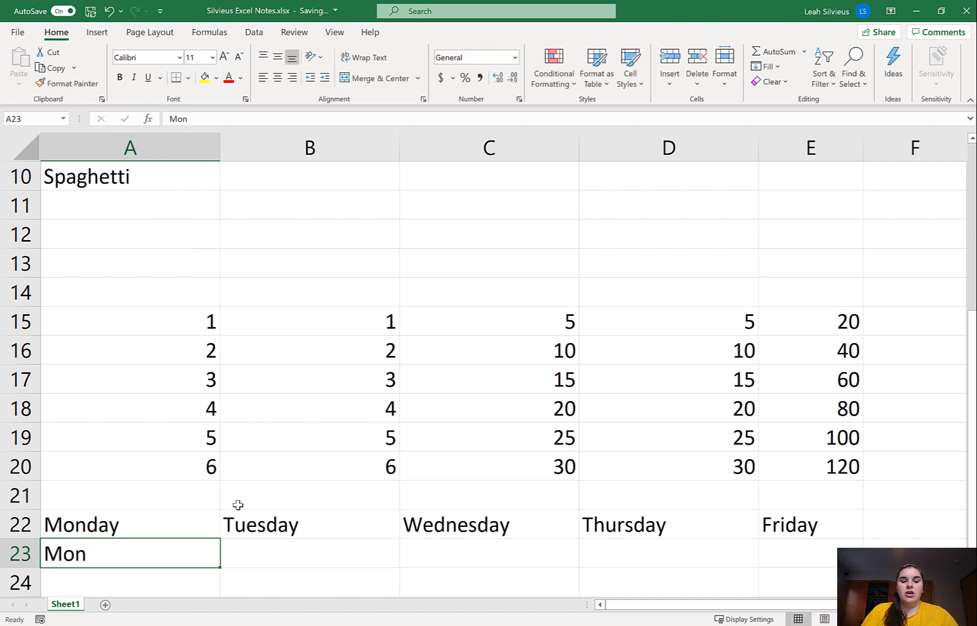
- Autofill the abbreviated weekday in A23 across the row through M23
drag(222, 566, 585, 580)
scroll(365, 542, down, 5)
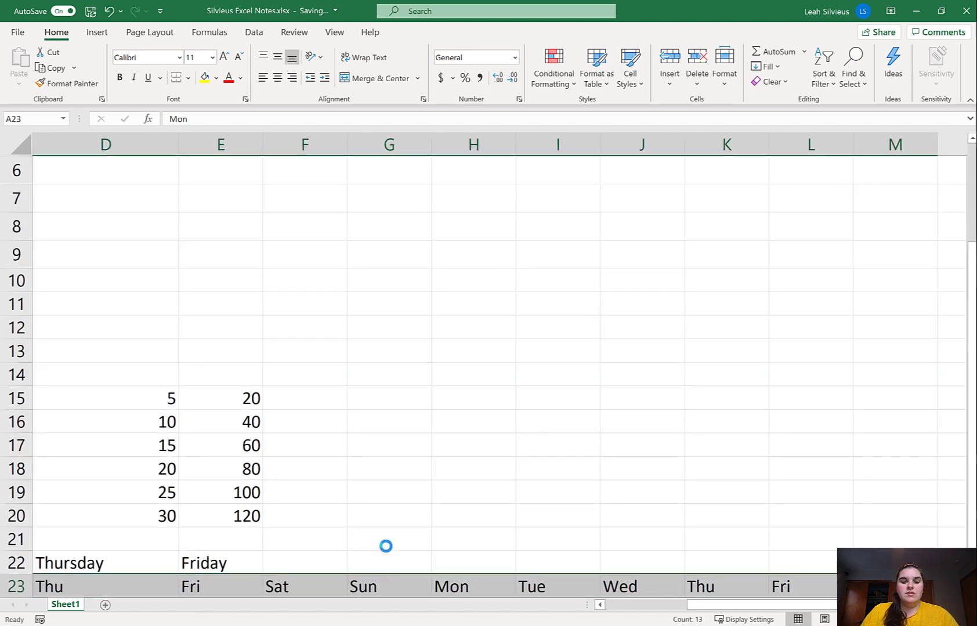
drag(734, 611, 602, 608)
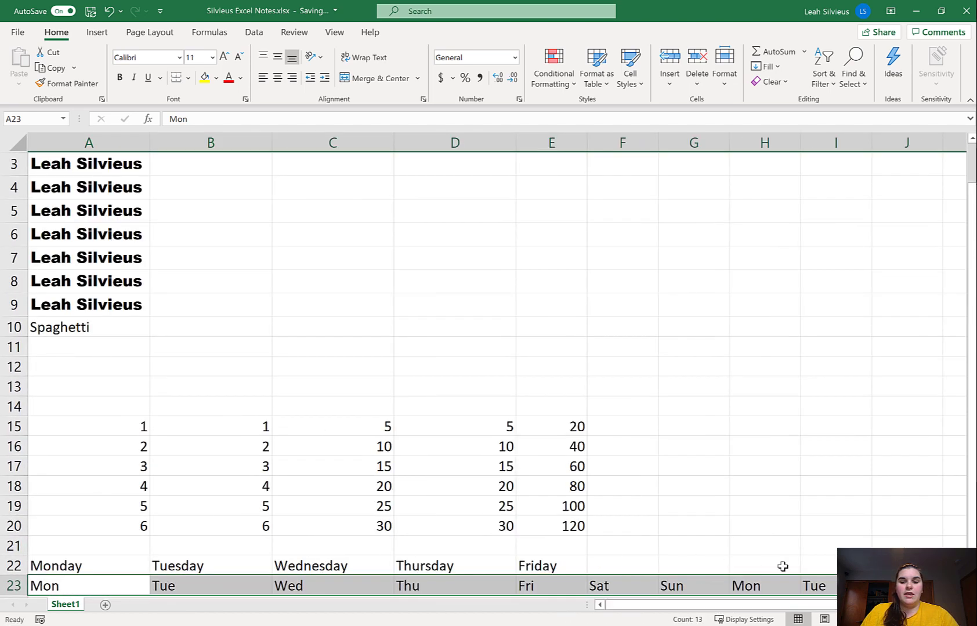
- Enter September in cell A24 and autofill the months across the row through H24
scroll(799, 552, down, 3)
click(125, 403)
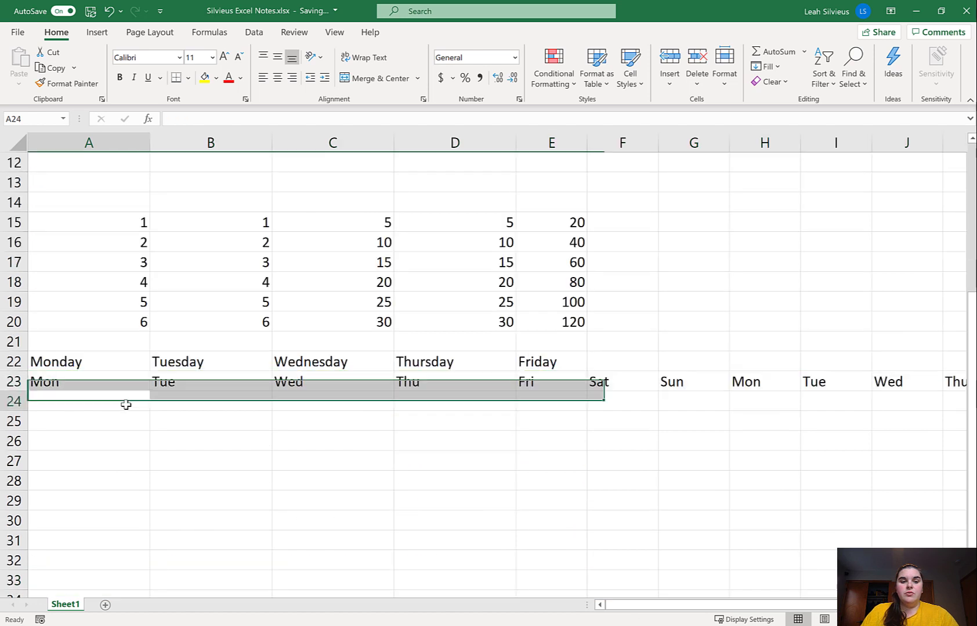
text(September)
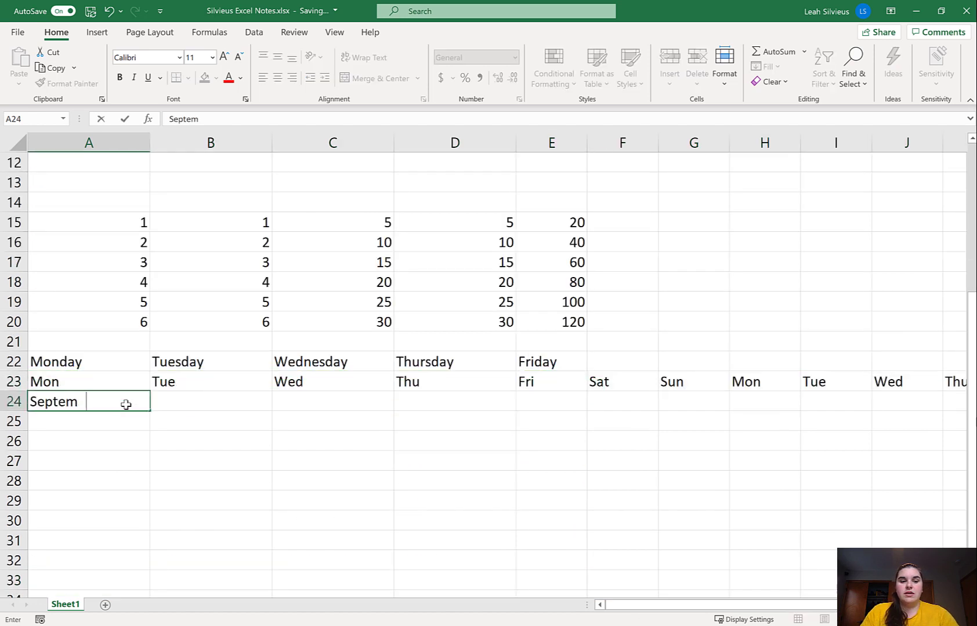
key(Return)
click(126, 404)
drag(151, 411, 783, 386)
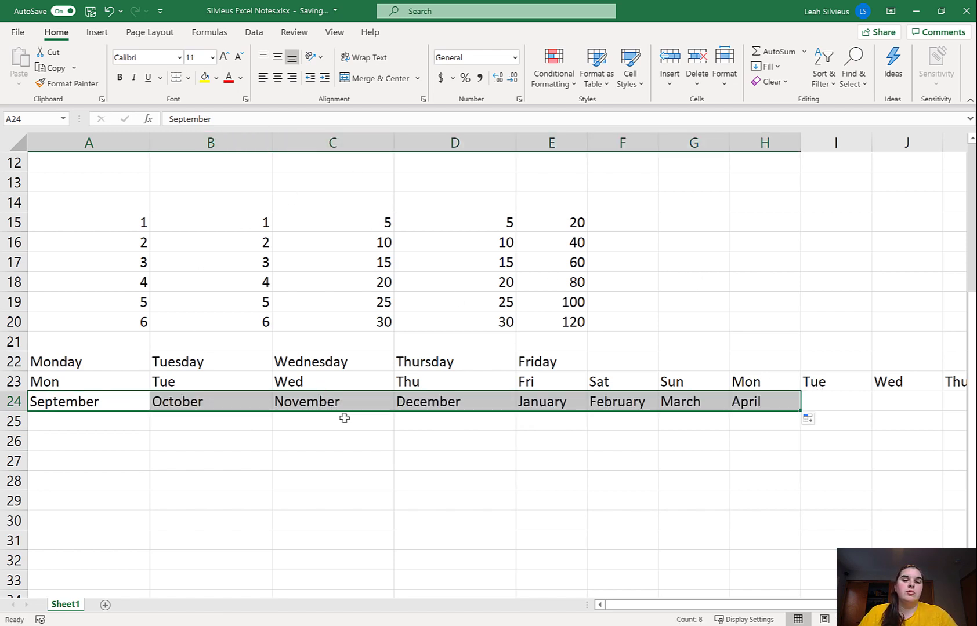
- Open the workbook's sharing options to view the Send link dialog, and close it without sending
scroll(481, 361, up, 4)
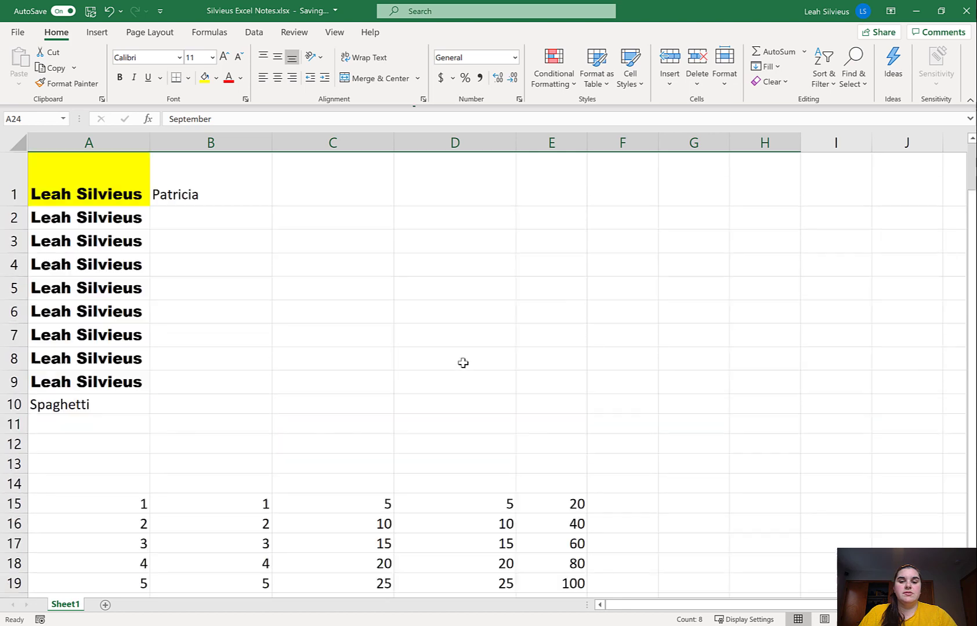
scroll(506, 408, down, 1)
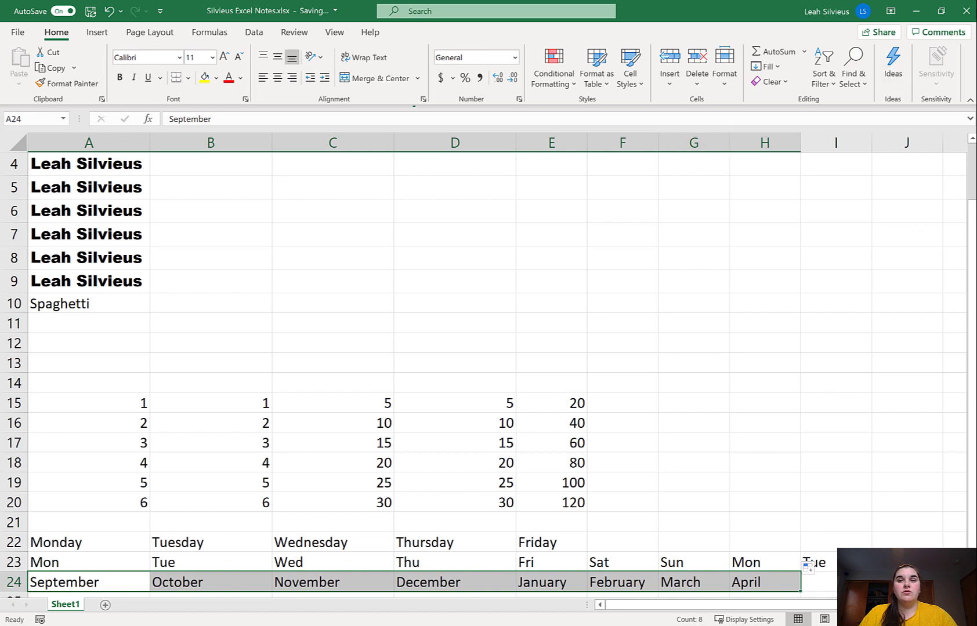
key(ctrl)
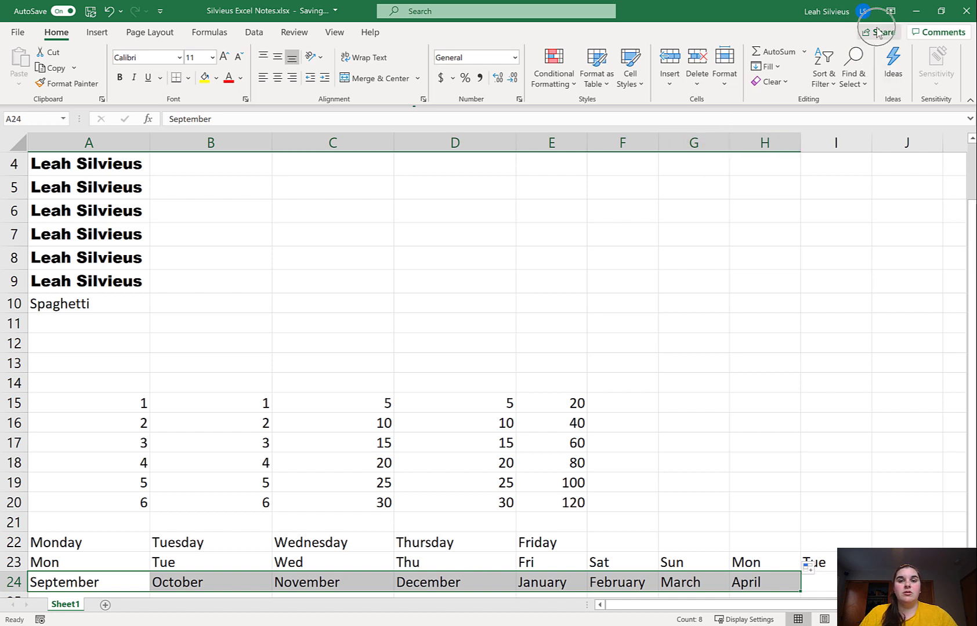
click(878, 31)
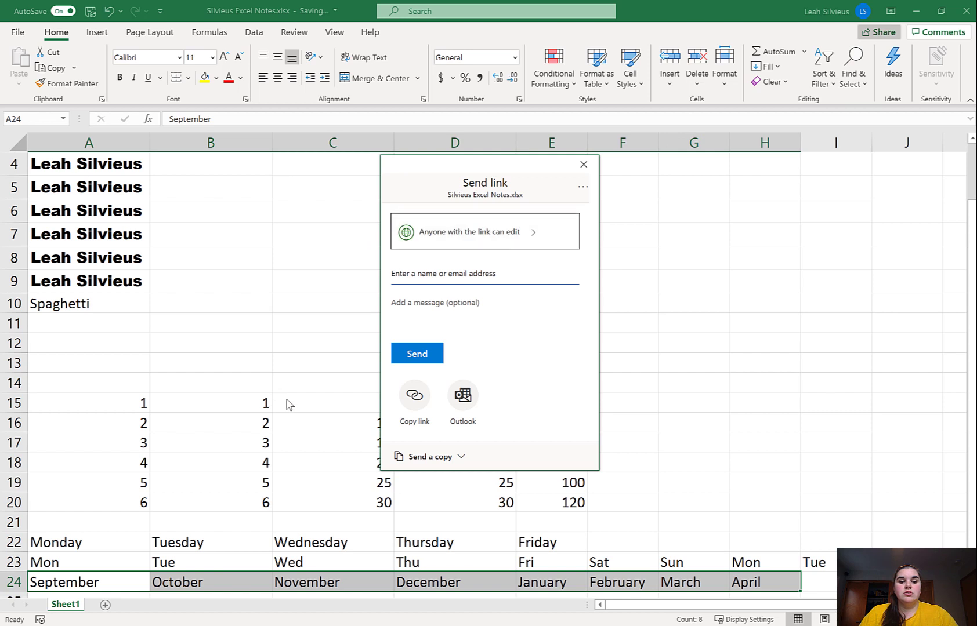
click(581, 166)
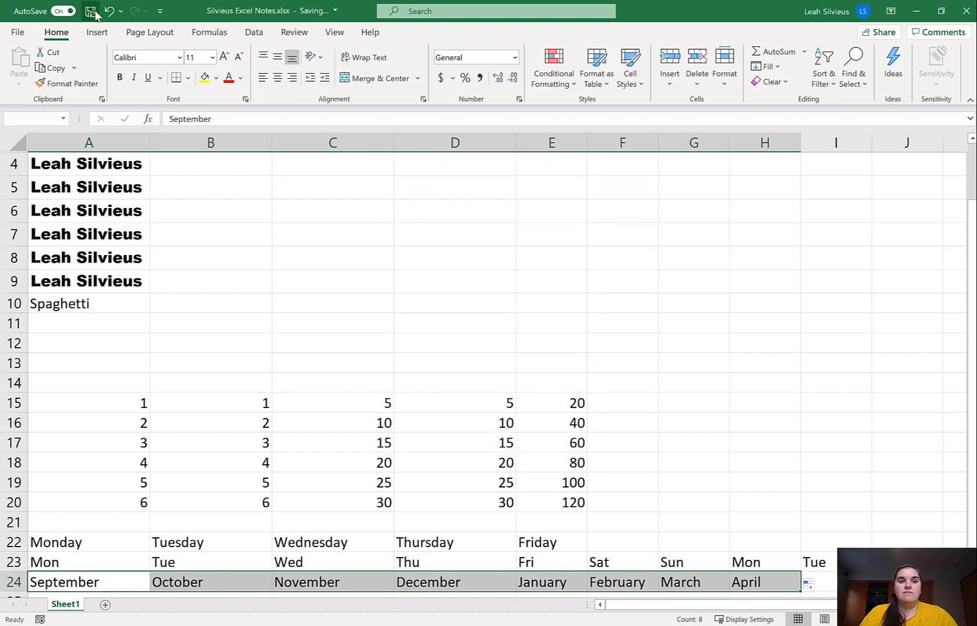